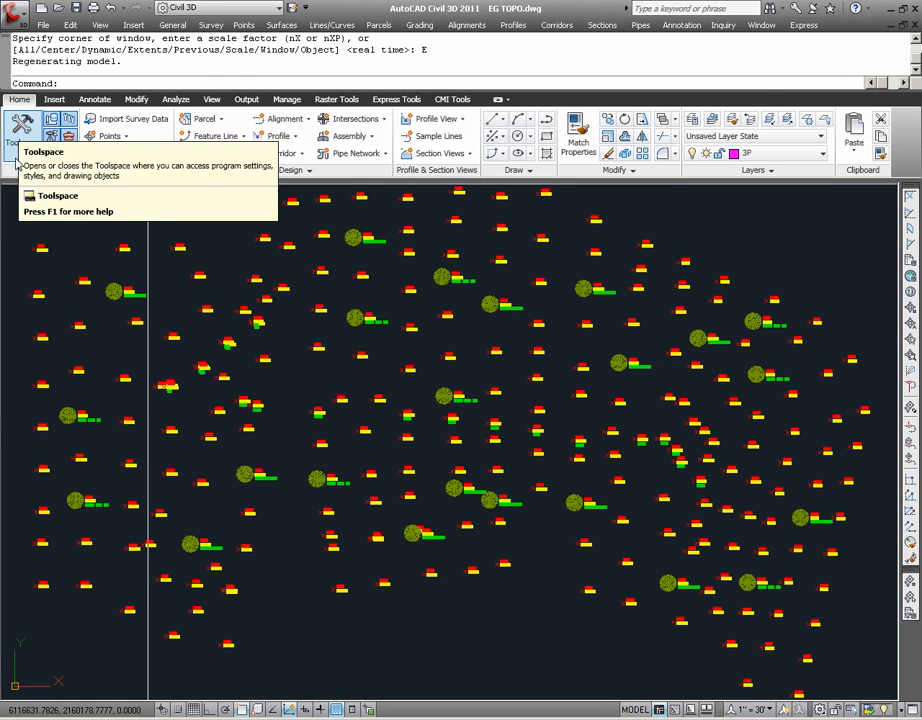
Display the Toolspace with the Prospector tree and fit all survey points in the drawing view
left_click(23, 132)
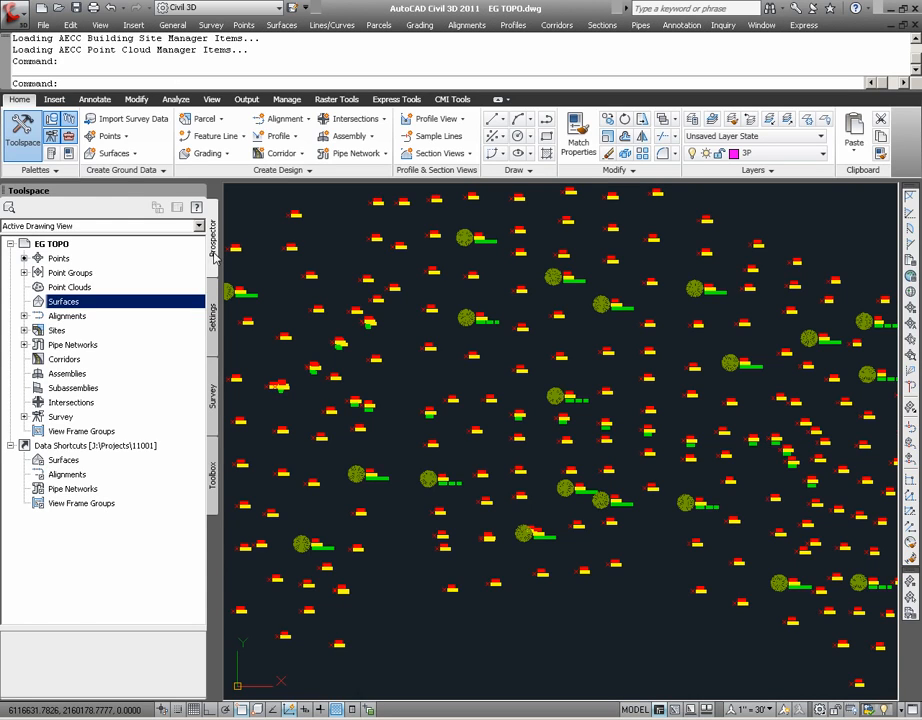
left_click(54, 121)
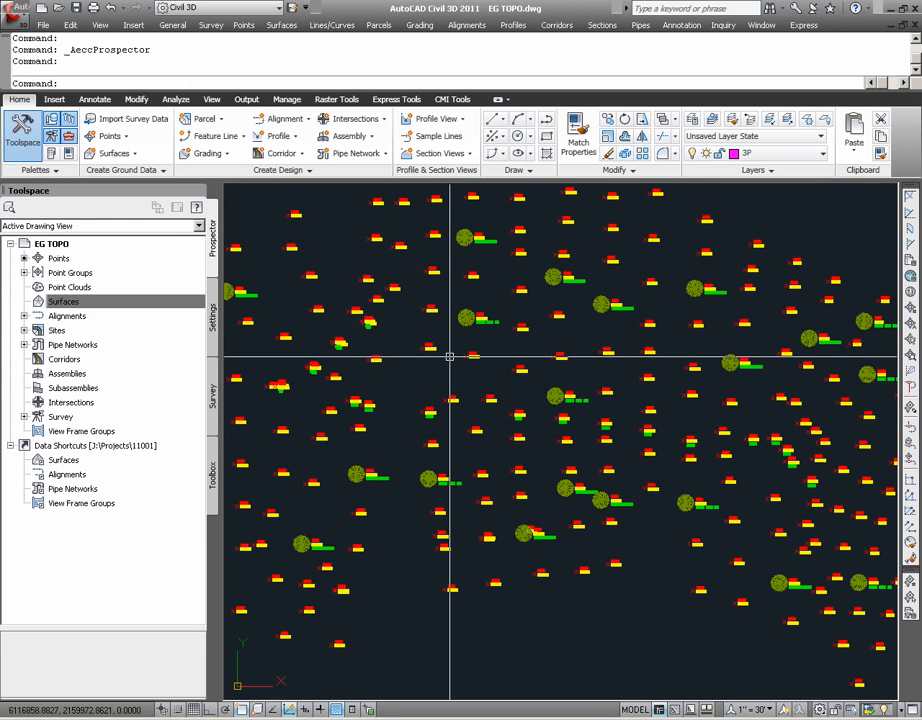
type("z")
key("Return")
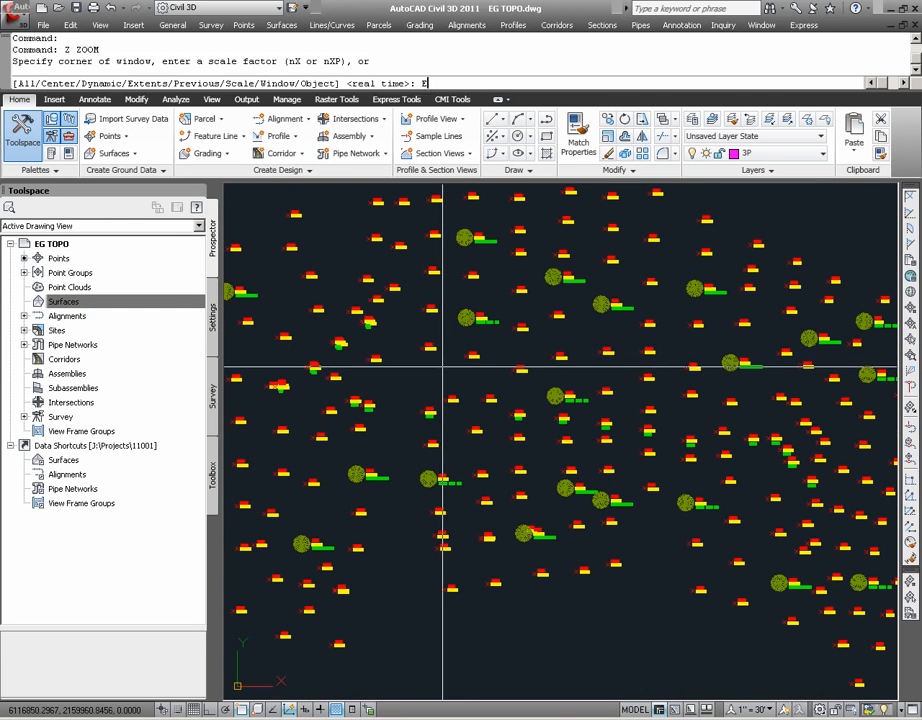
type("e")
key("Return")
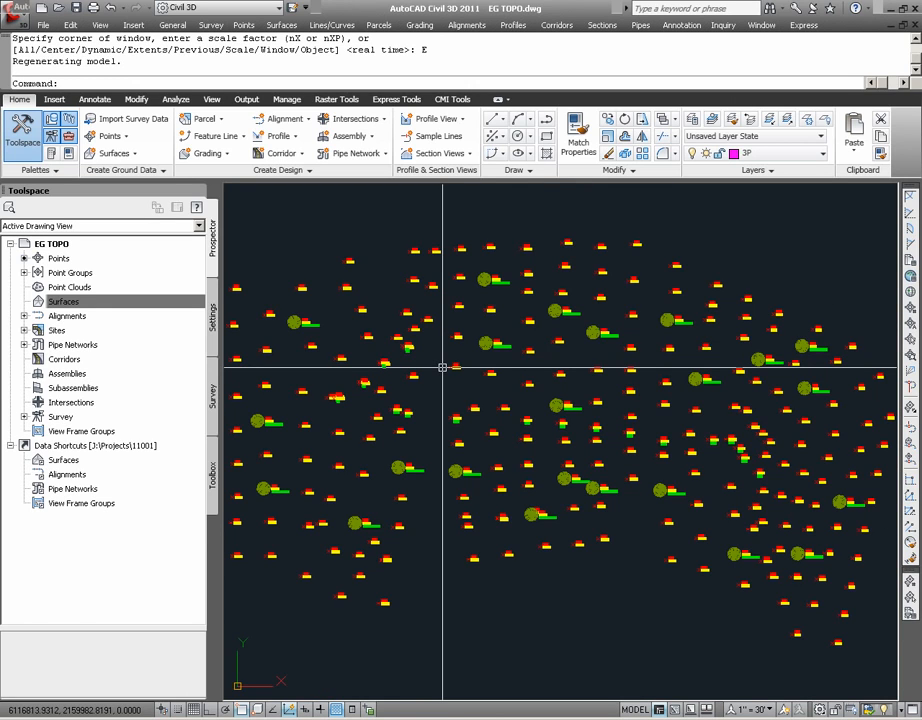
Examine the survey points' numbers, elevations and descriptions up close around the ridge, and return to the full drawing extents
scroll(506, 450, "up", 6)
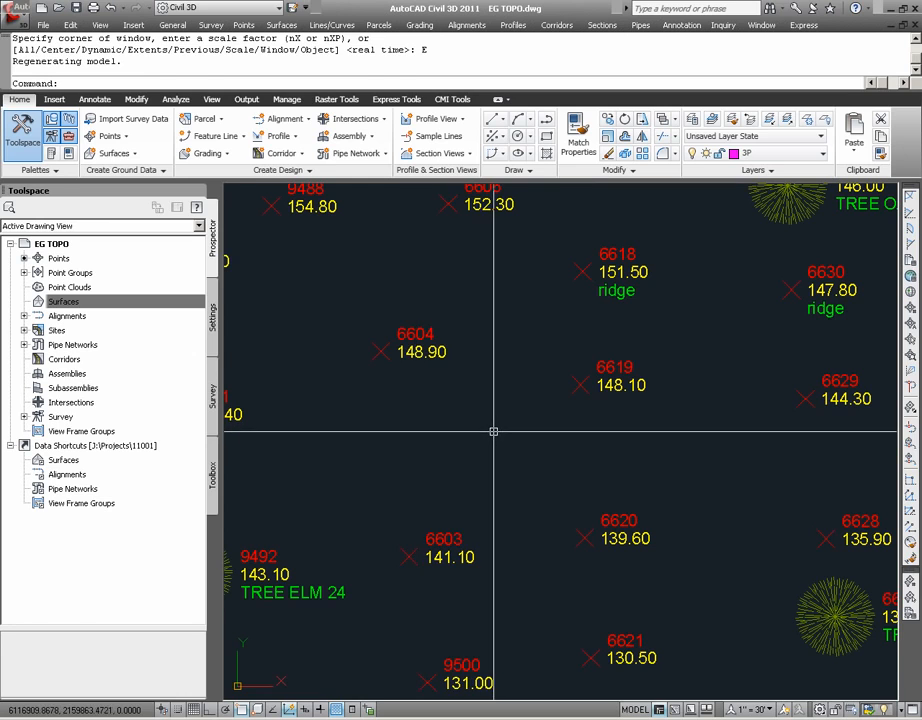
type("p")
key("Return")
mouse_move(670, 399)
left_mouse_down()
mouse_move(430, 486)
mouse_move(383, 519)
left_mouse_up()
left_click_drag(609, 461, 430, 539)
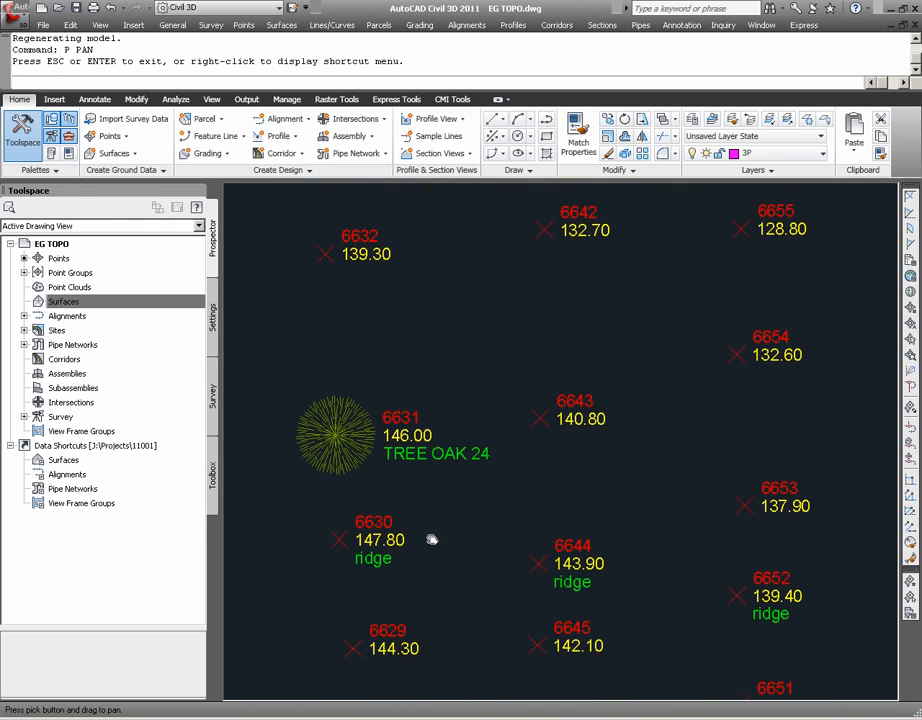
key("Escape")
type("z")
key("Return")
type("e")
key("Return")
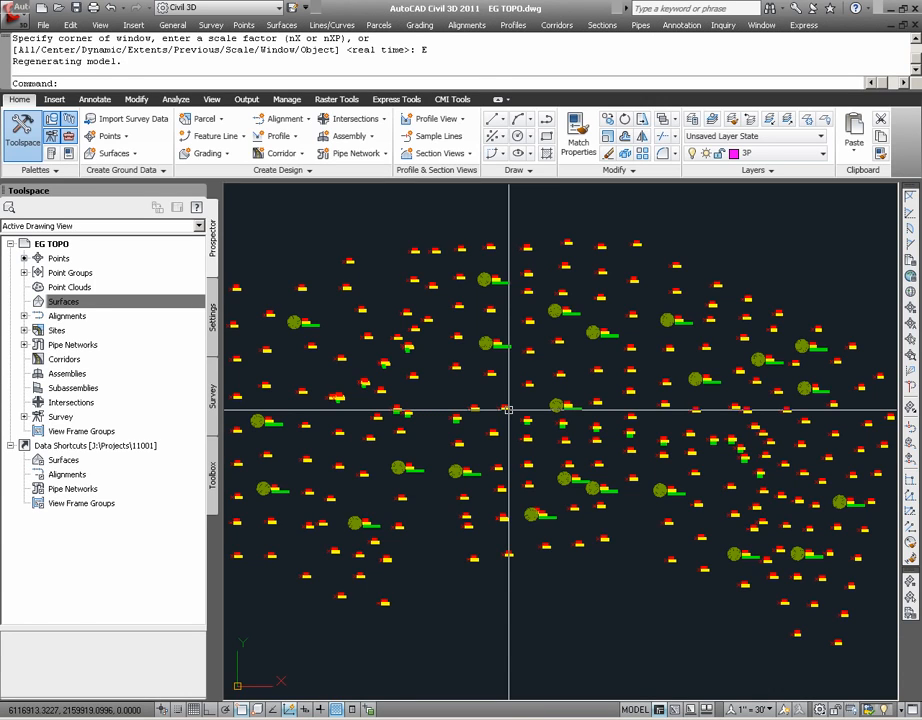
mouse_move(509, 410)
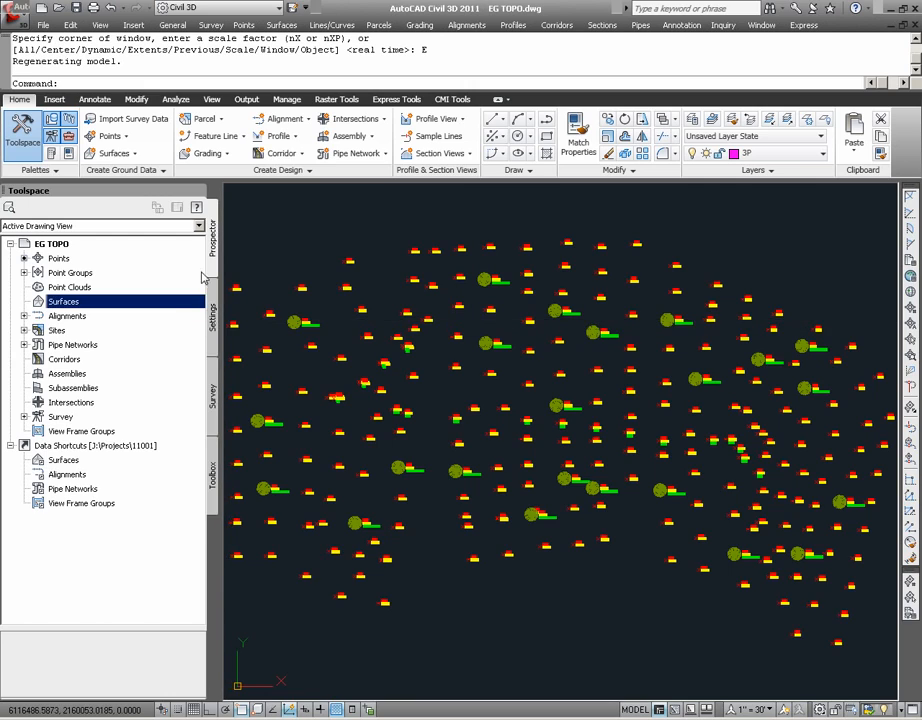
Expand the drawing's point groups and review the points listed in the TOPO and TOPO-RIDGE groups
left_click(24, 273)
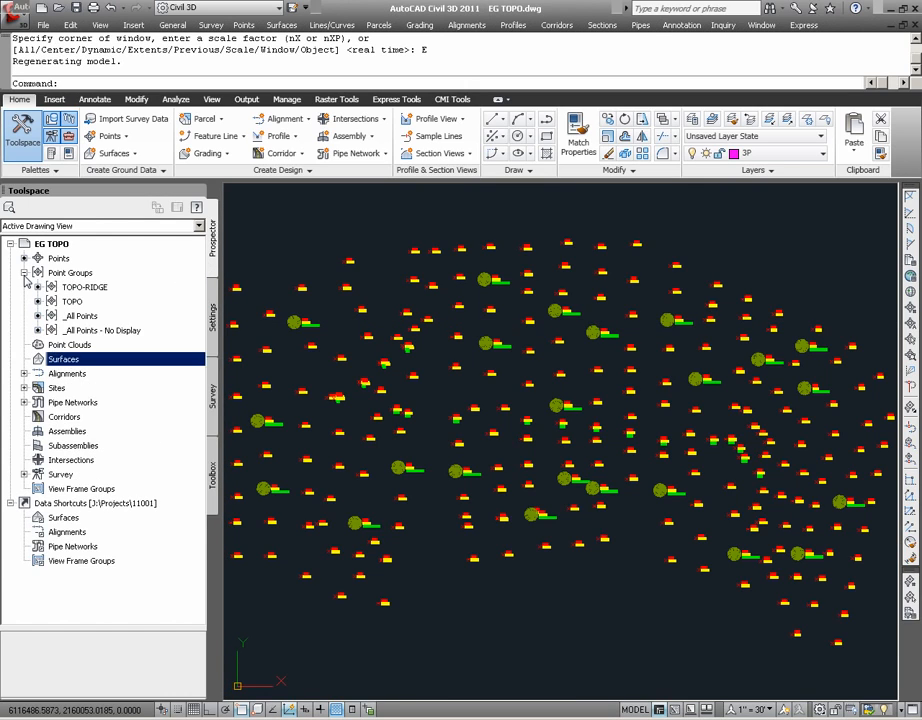
left_click(92, 306)
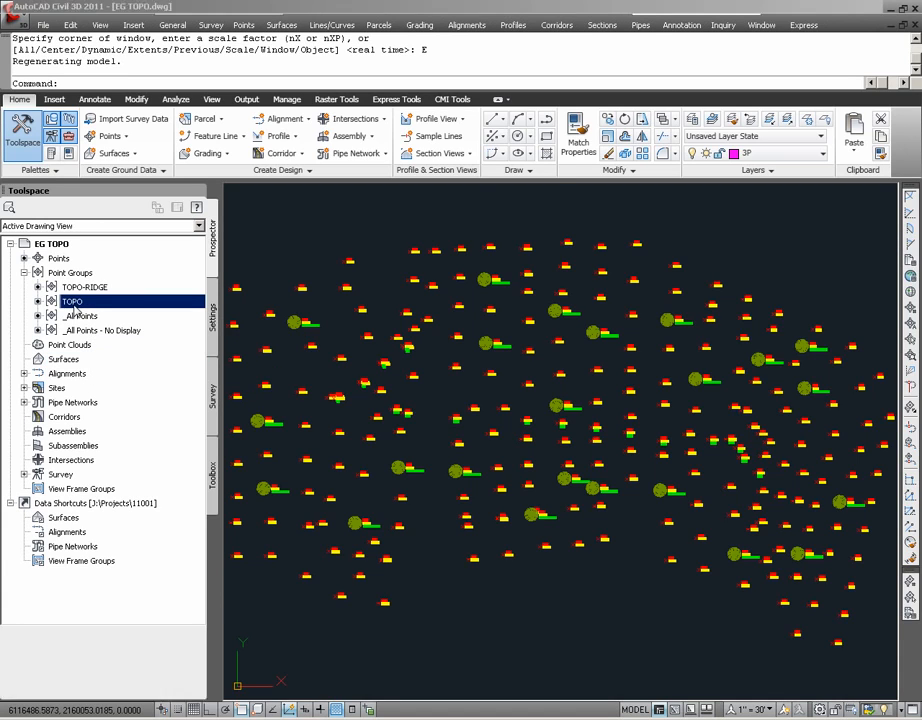
left_click_drag(124, 624, 124, 516)
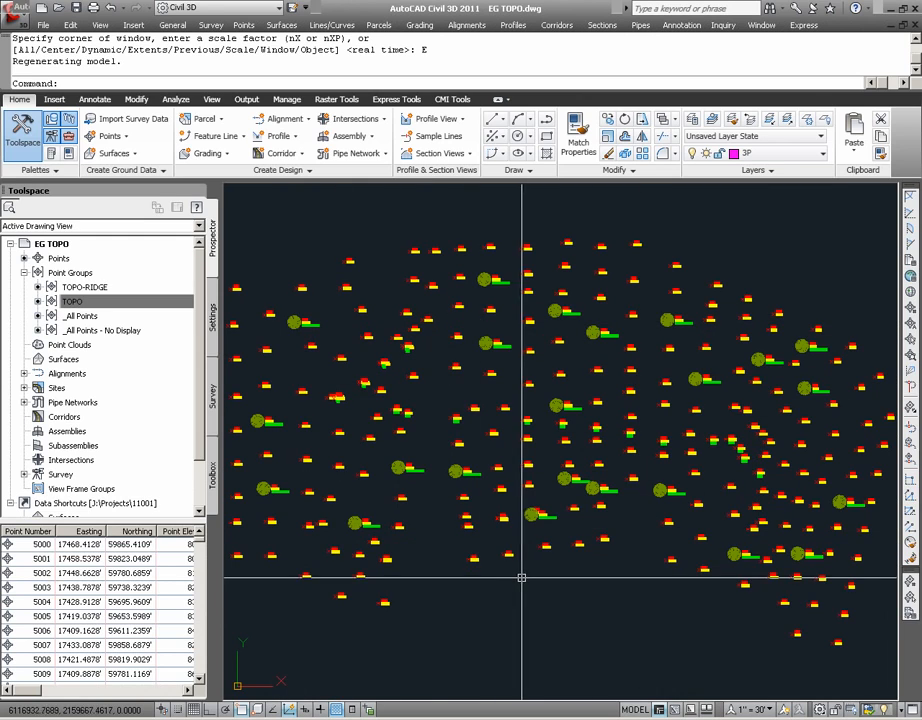
left_click(104, 302)
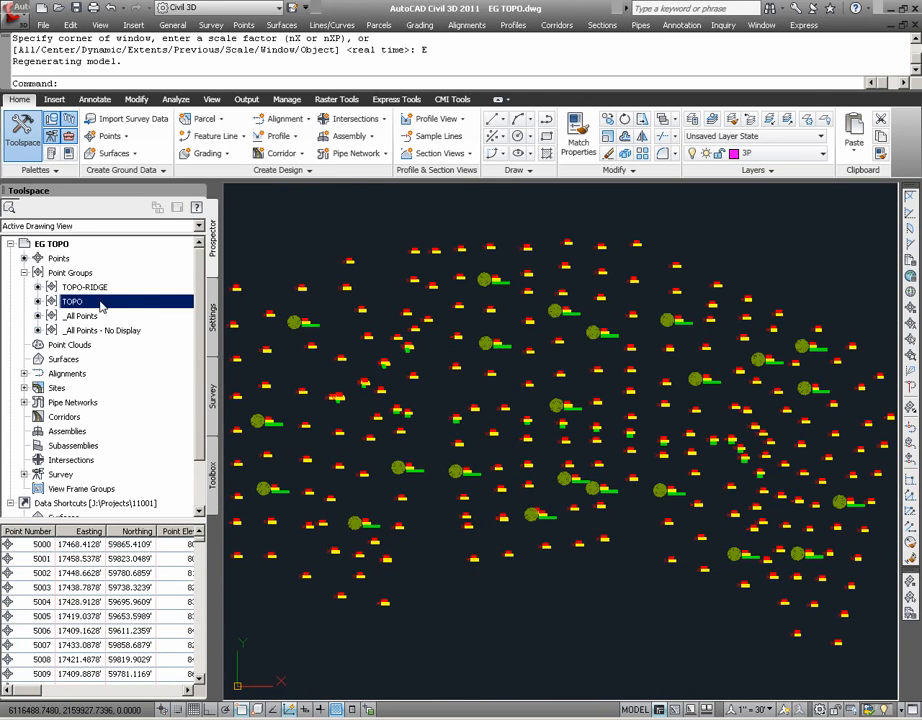
mouse_move(98, 290)
left_click(112, 289)
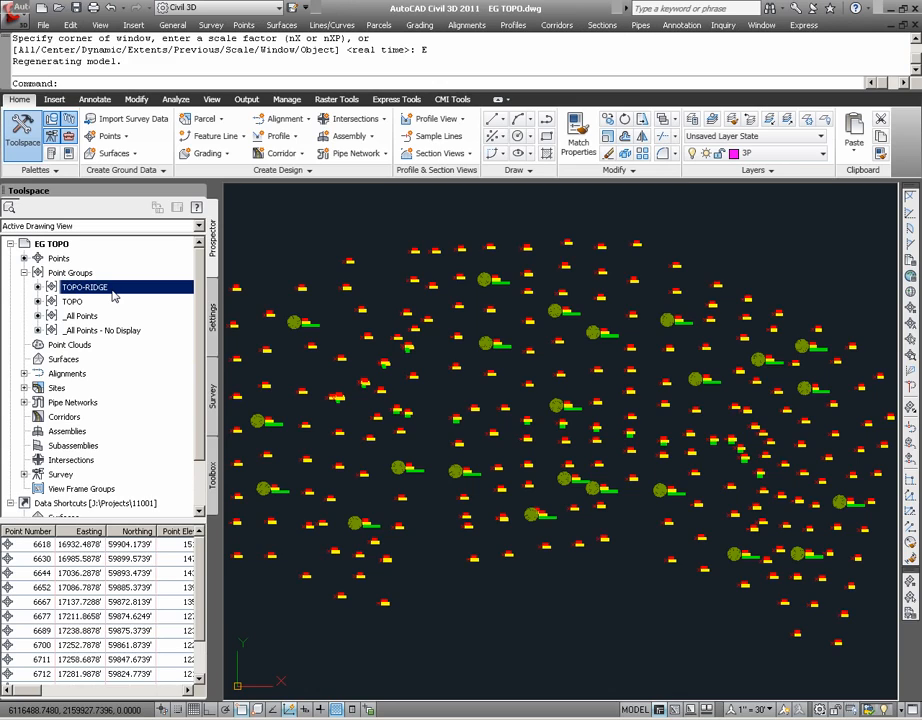
Start a new TIN surface, naming it EG TOPO and giving it the description 2011-01-01
right_click(88, 359)
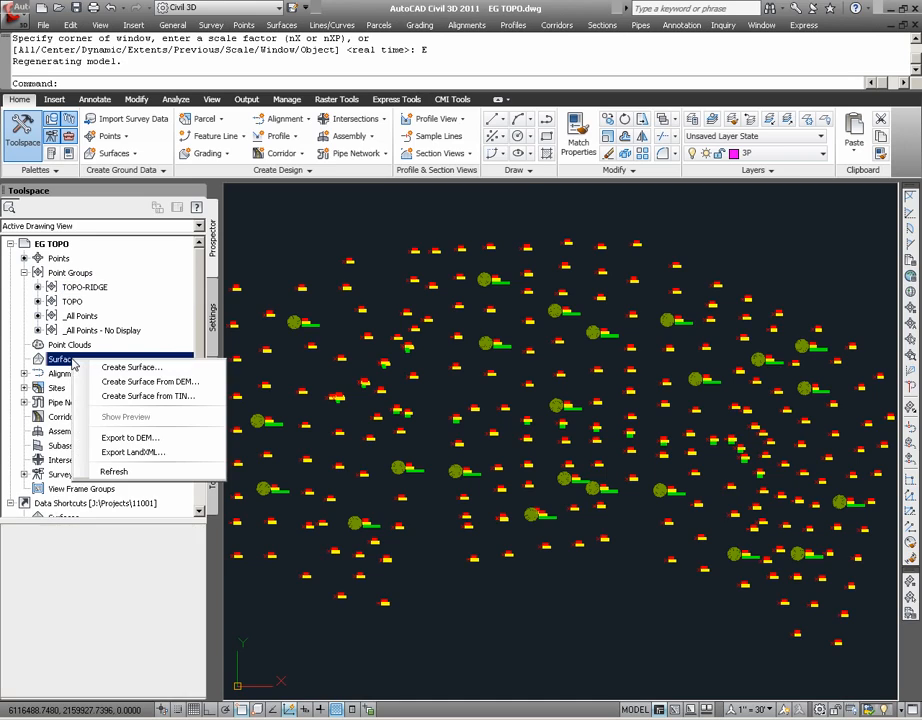
left_click(167, 370)
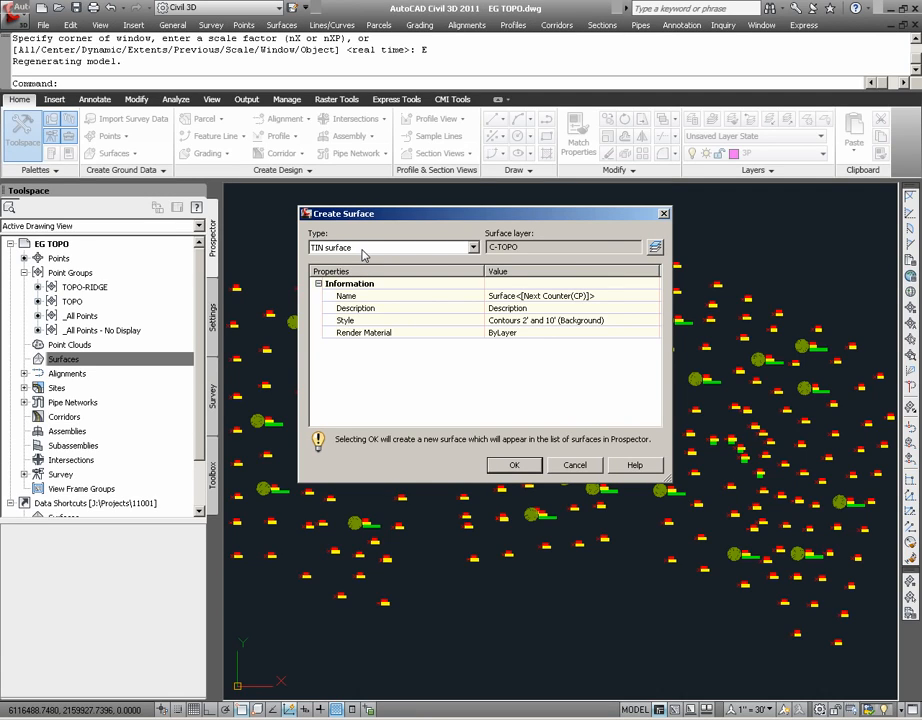
left_click(530, 296)
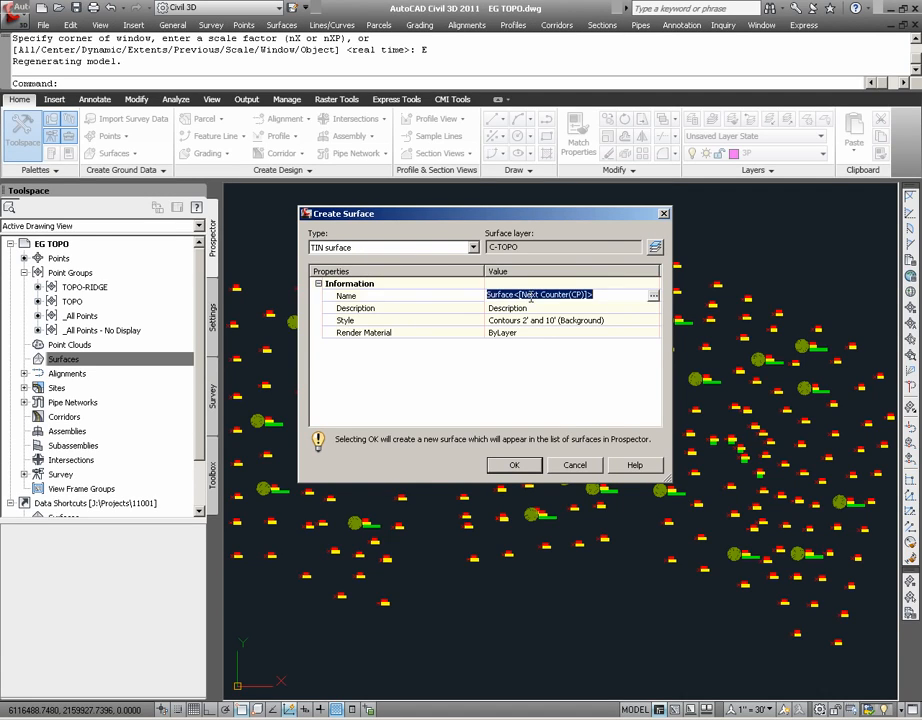
type("EG")
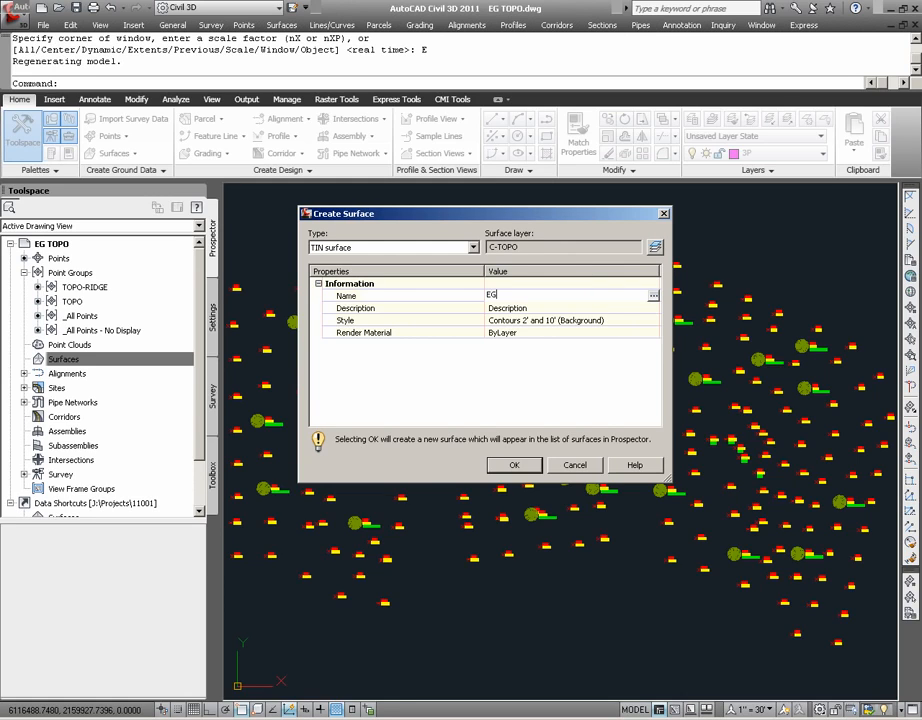
type(" TOPO")
left_click(567, 308)
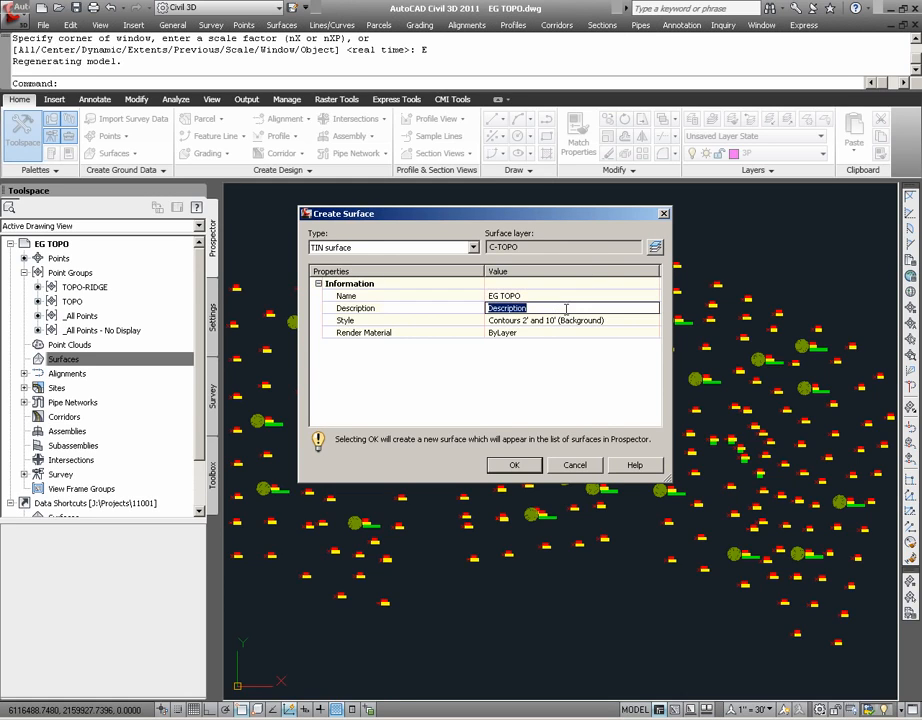
type("2011-01-01")
key("Return")
Assign the Contours 2' and 10' (Background) style to the new surface and create it
left_click(631, 321)
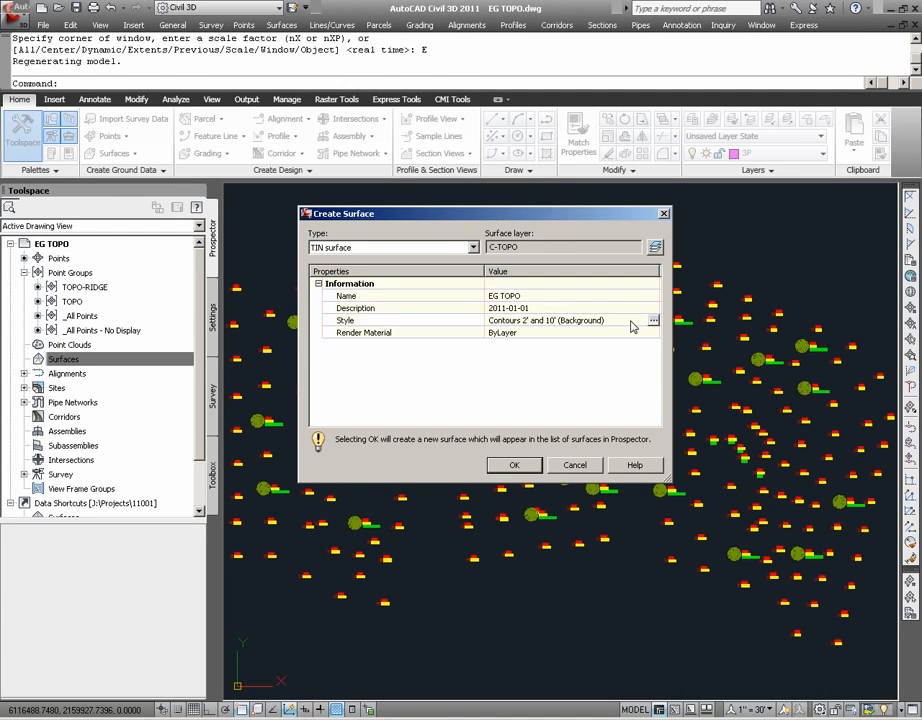
left_click(653, 320)
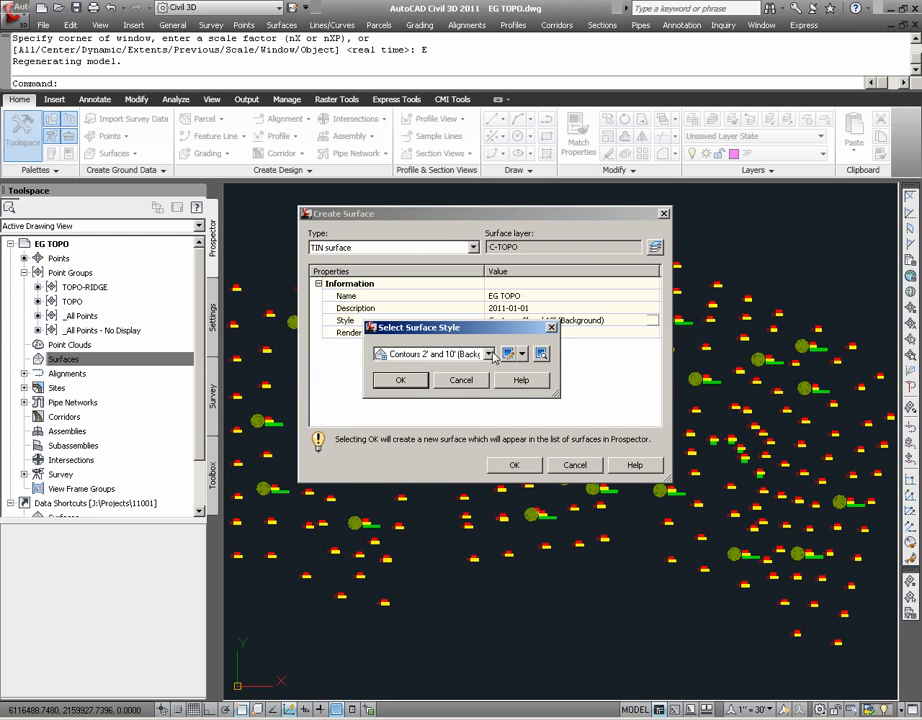
left_click(489, 354)
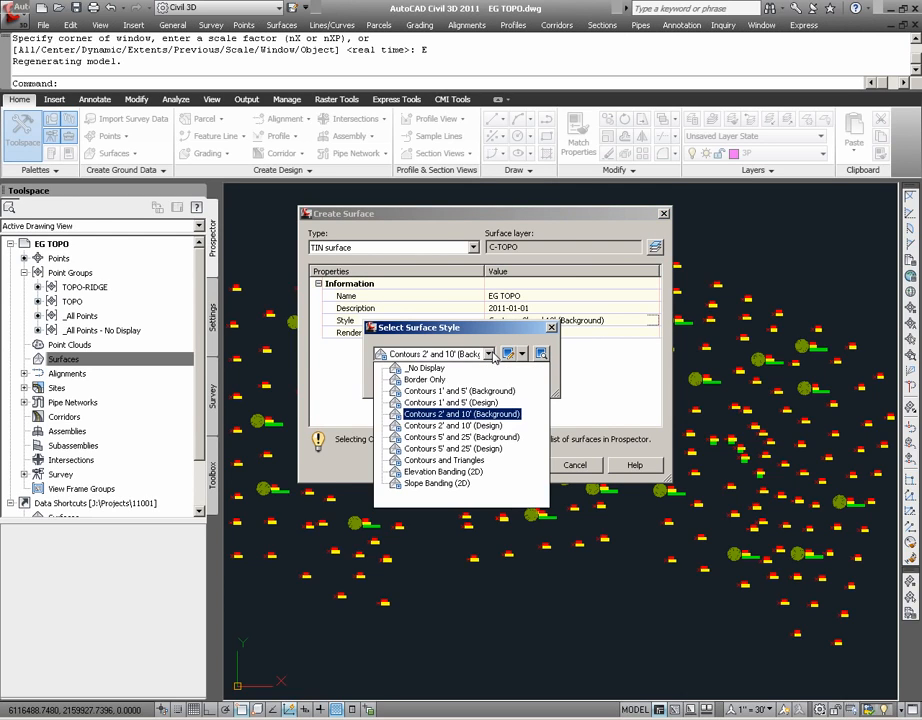
left_click(479, 414)
left_click(409, 381)
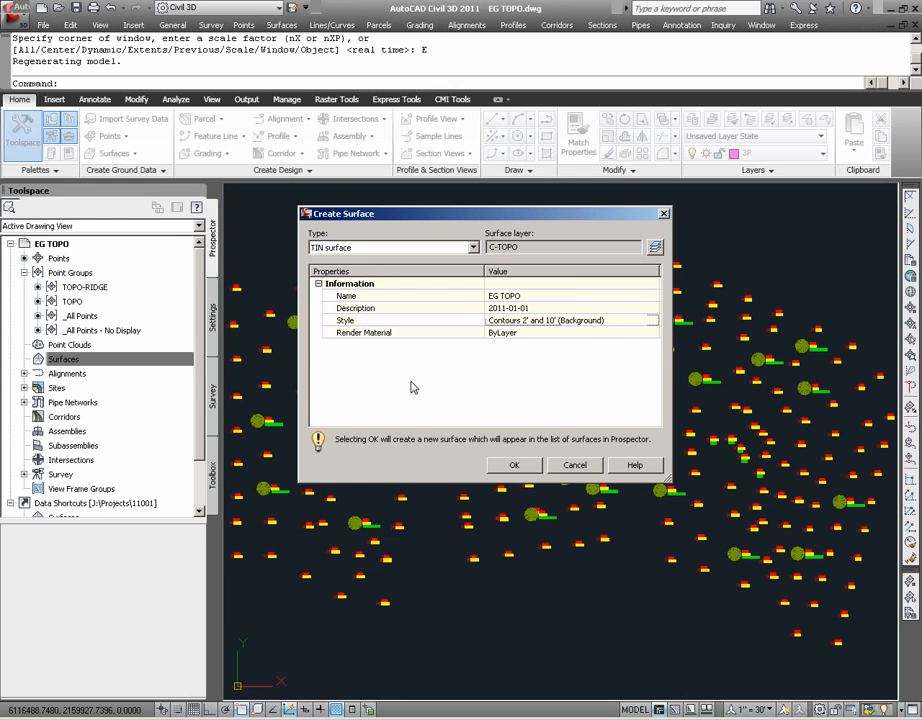
left_click(517, 465)
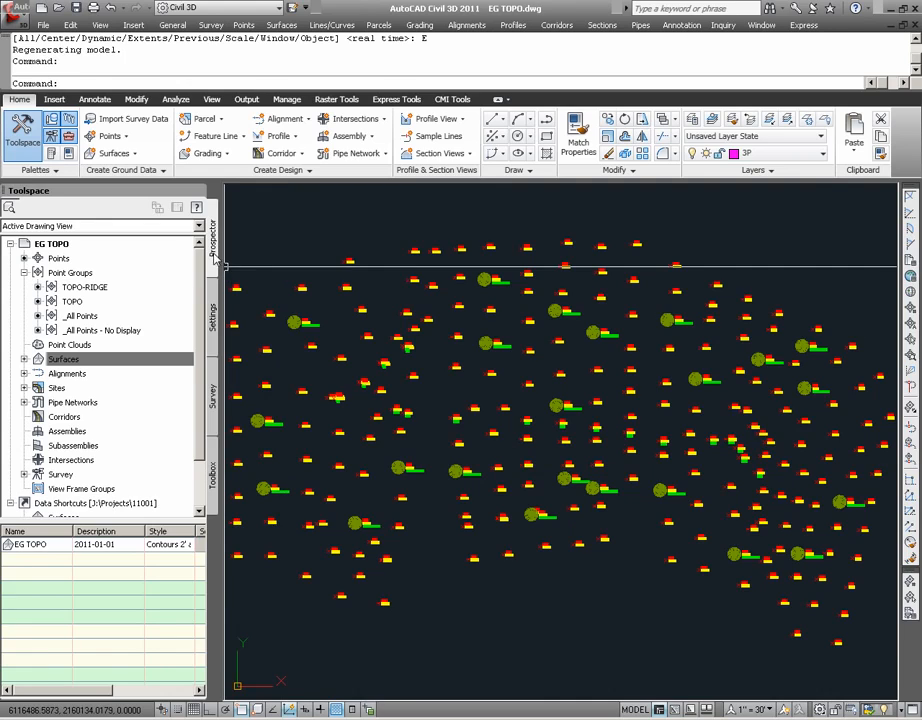
Expand the EG TOPO surface down to its definition and review the data types, including point groups and breaklines
left_click(24, 359)
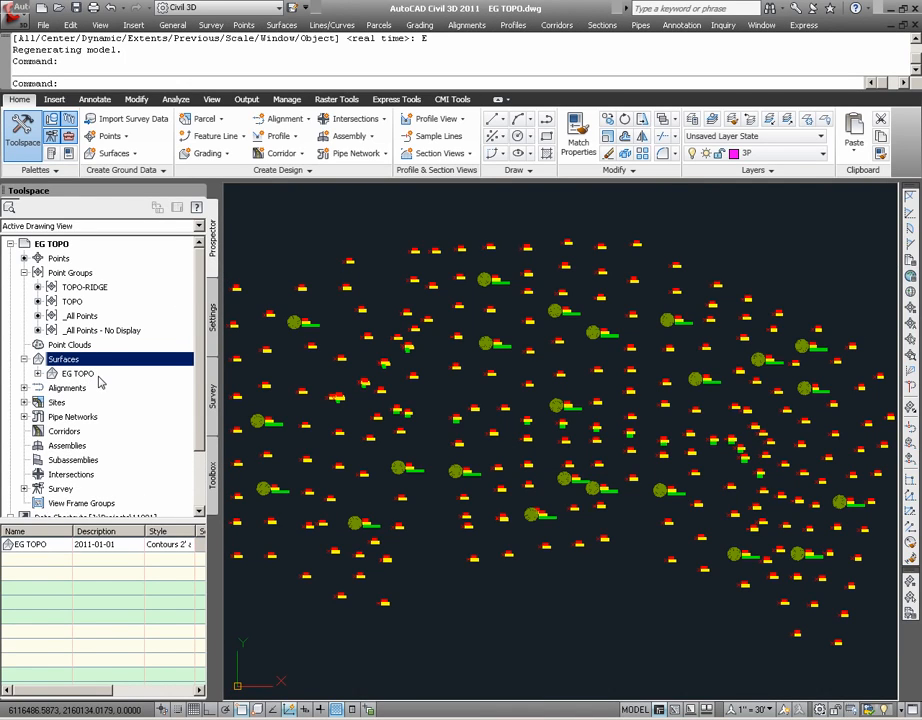
left_click(37, 374)
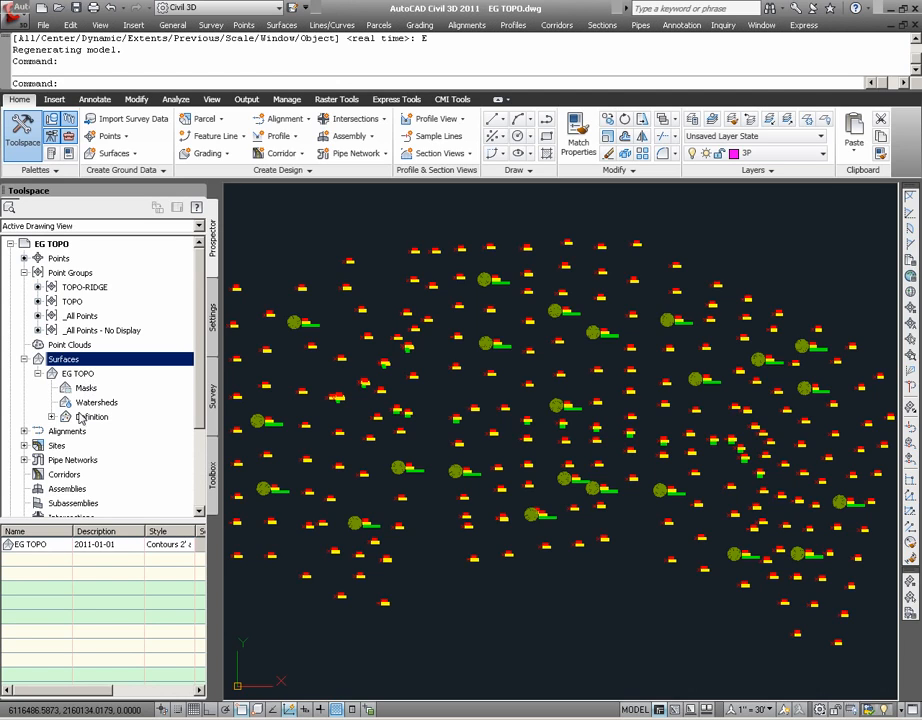
left_click(52, 417)
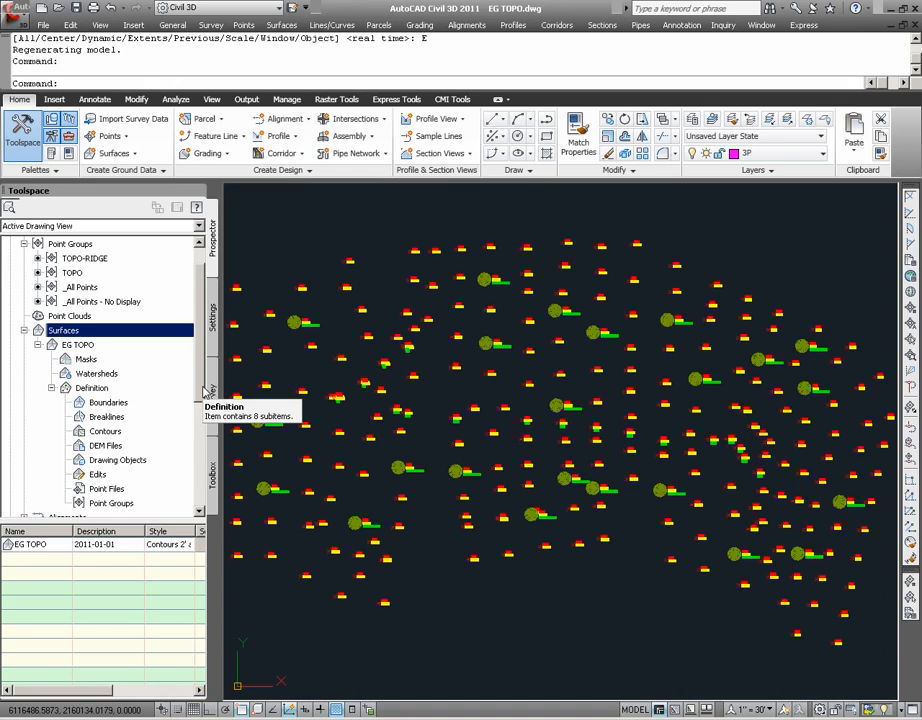
left_click_drag(201, 386, 198, 407)
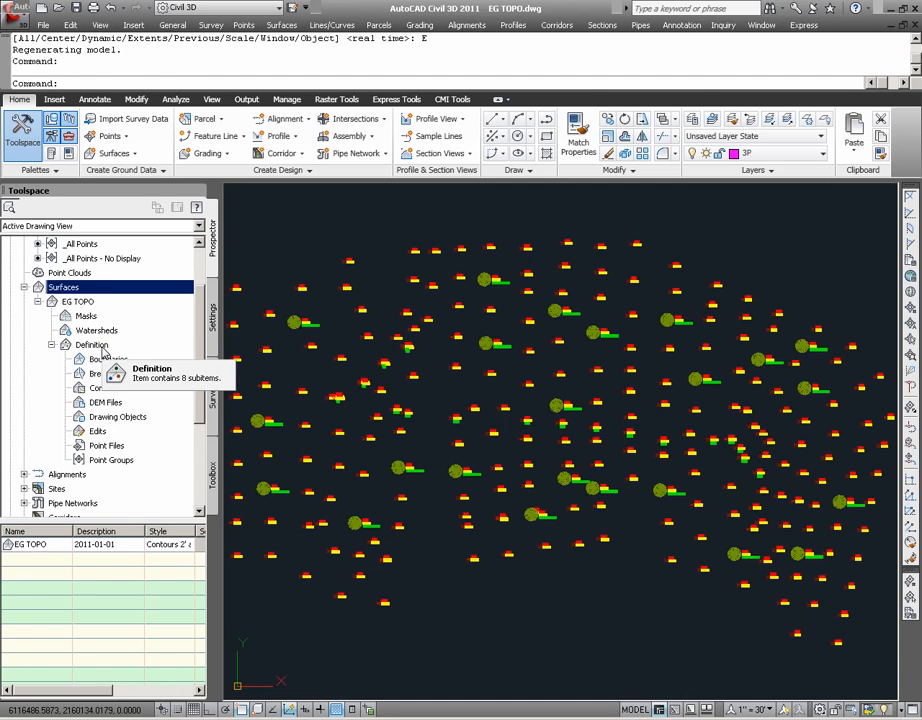
left_click(100, 348)
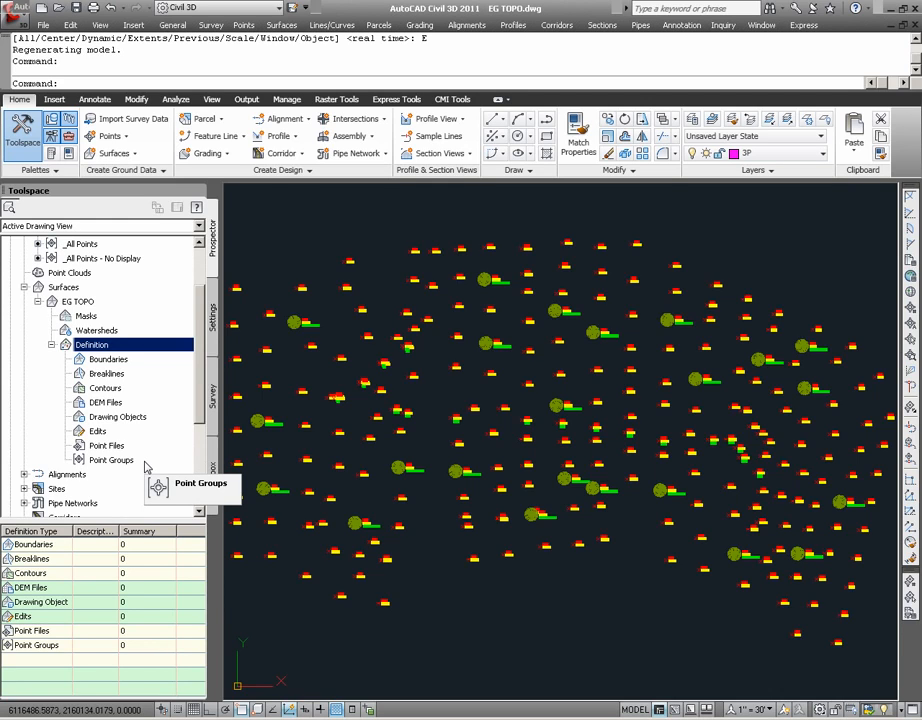
left_click(108, 462)
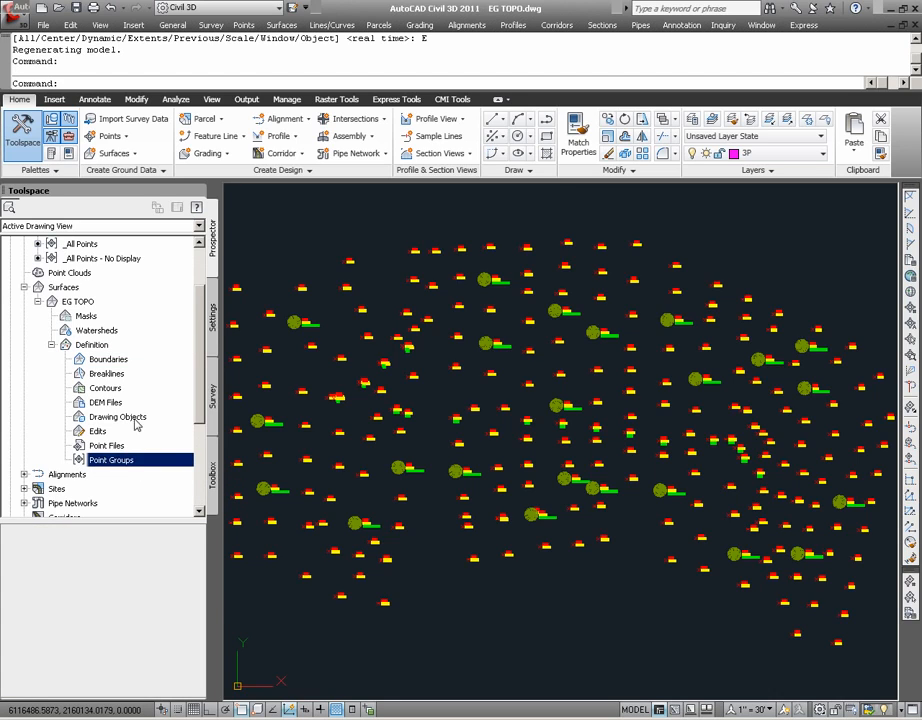
left_click(106, 373)
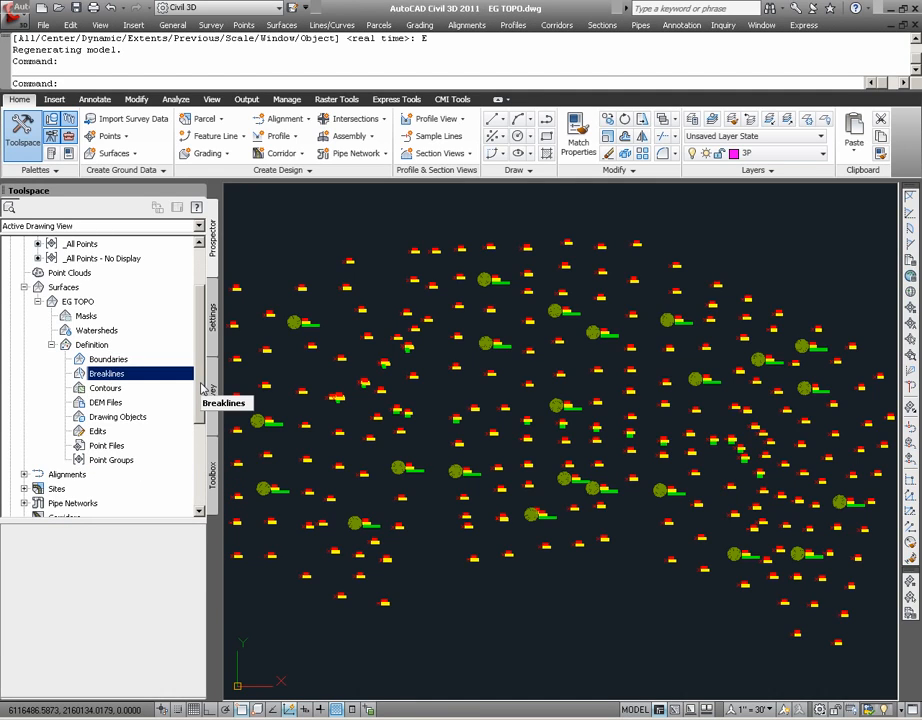
Review the points contained in the drawing's TOPO point group
scroll(201, 388, "up", 3)
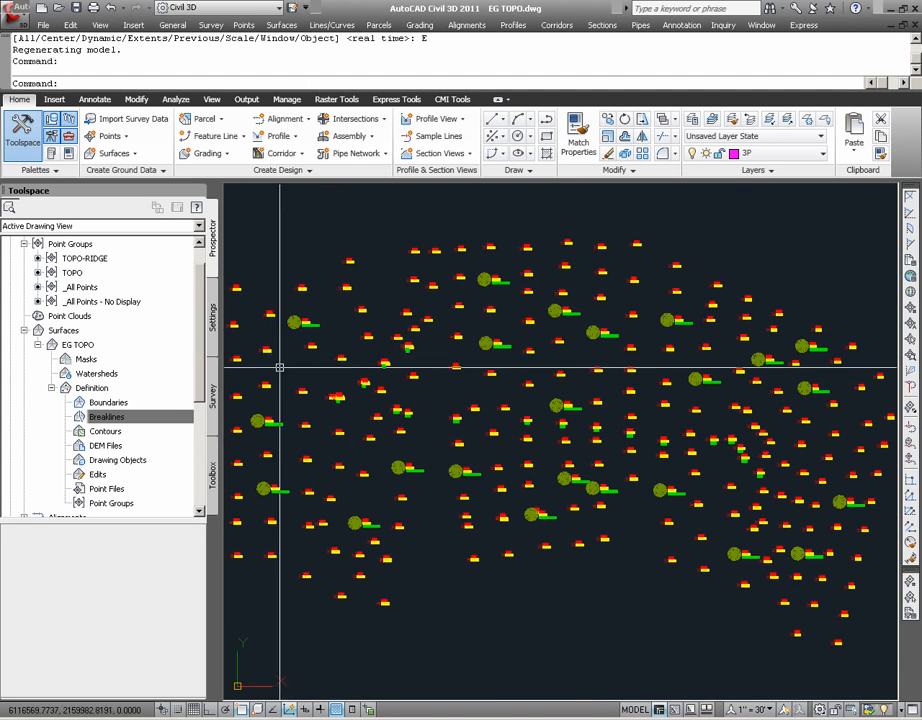
left_click(72, 273)
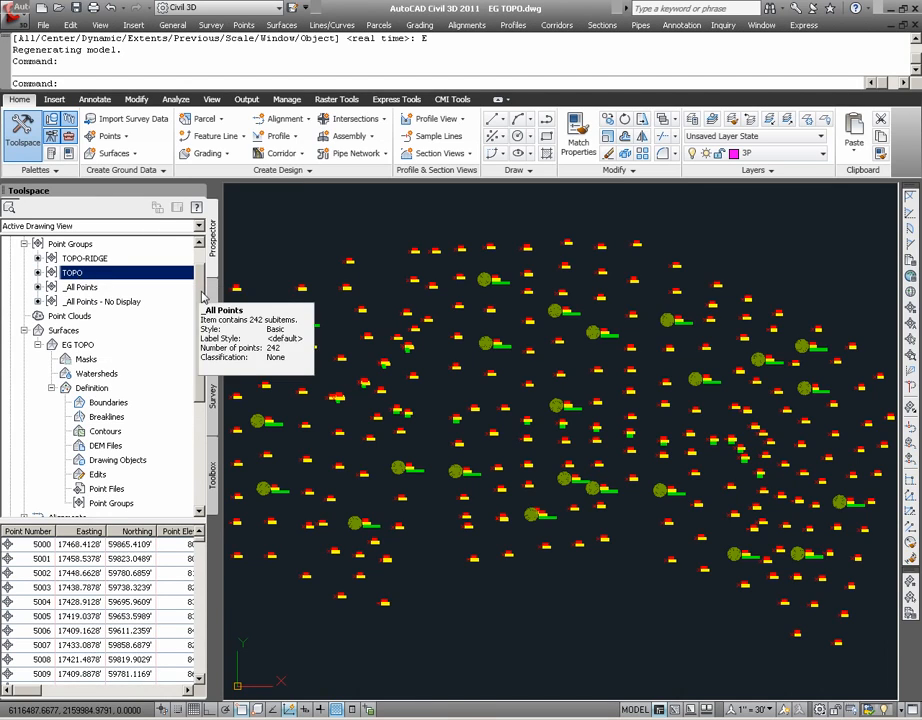
left_click_drag(201, 296, 197, 338)
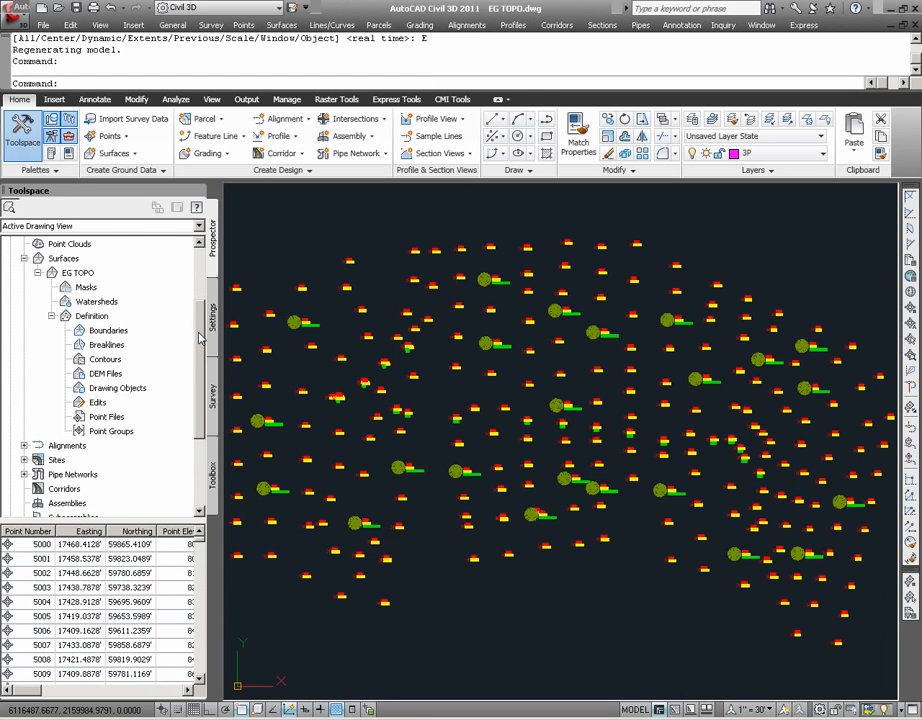
Add the TOPO point group to the EG TOPO surface definition
left_click(118, 431)
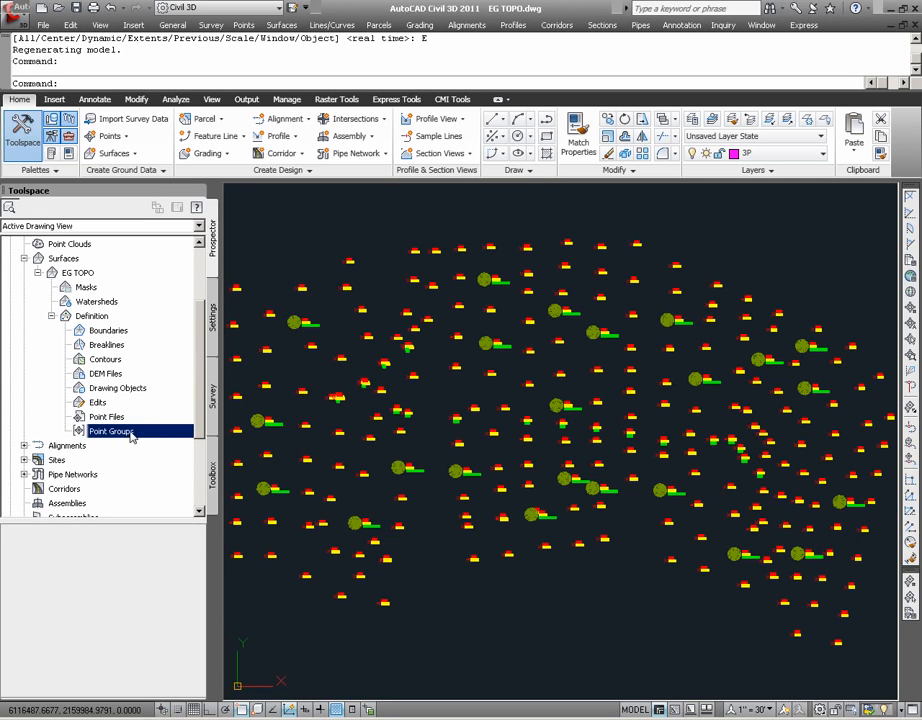
right_click(131, 436)
left_click(177, 438)
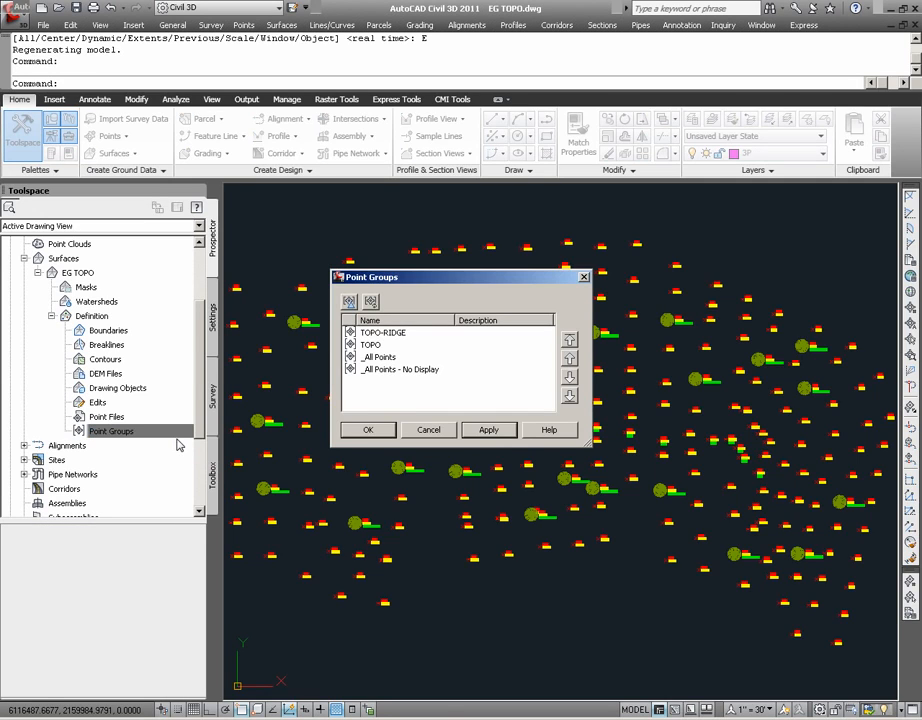
left_click(376, 346)
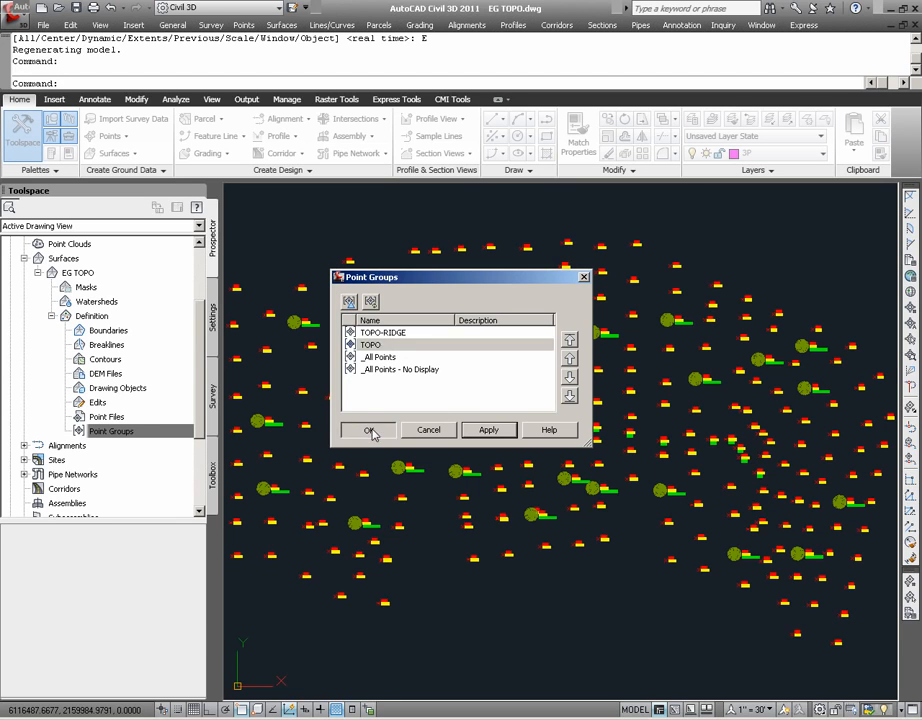
left_click(367, 429)
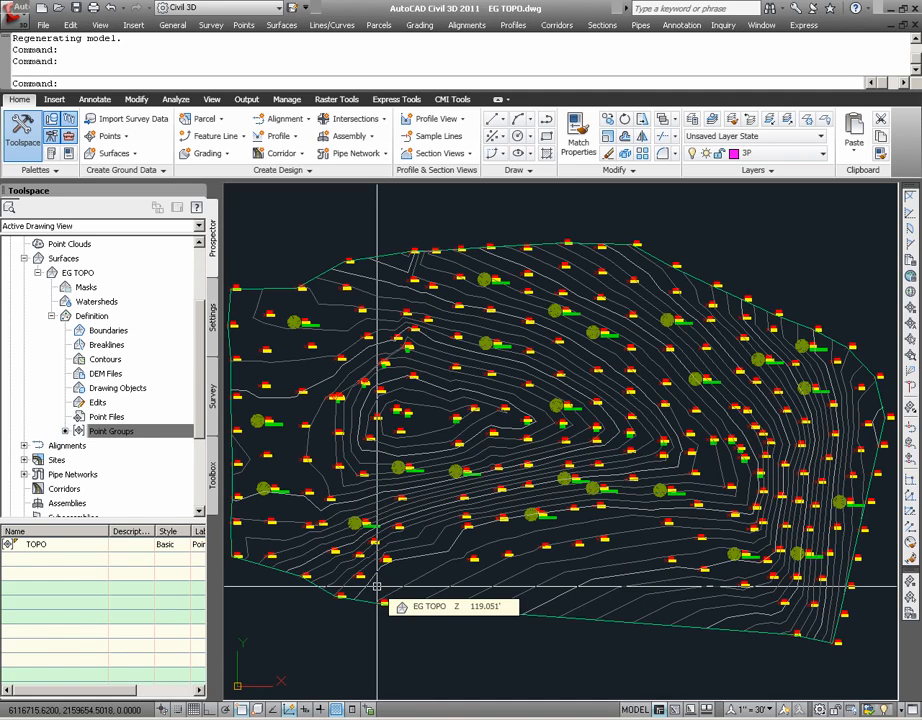
Select the EG TOPO surface in the drawing to view its editing tools, and clear the selection
left_click(435, 505)
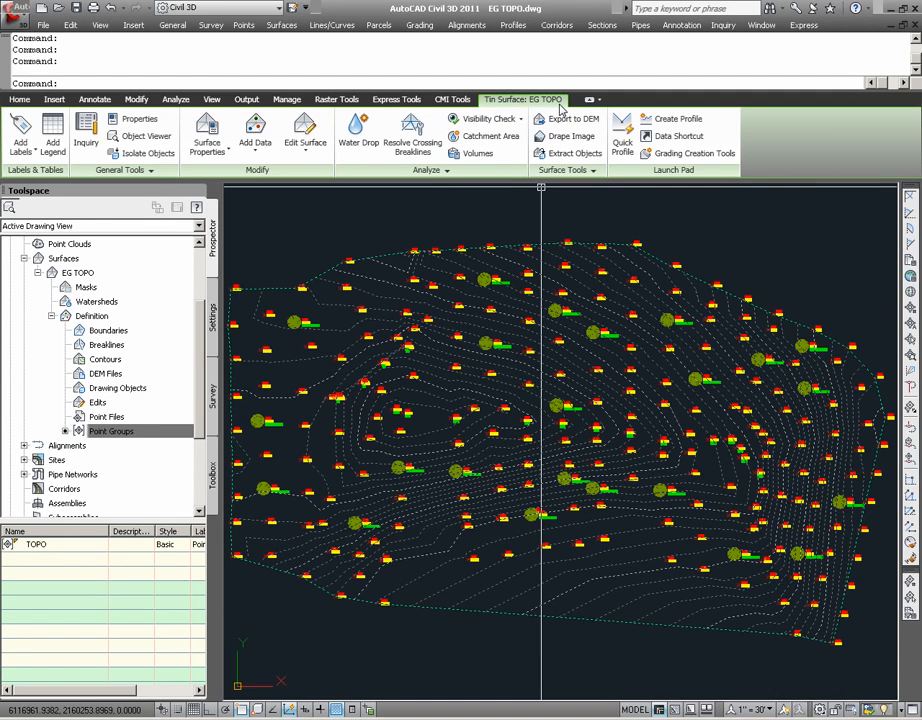
key("Escape")
key("Escape")
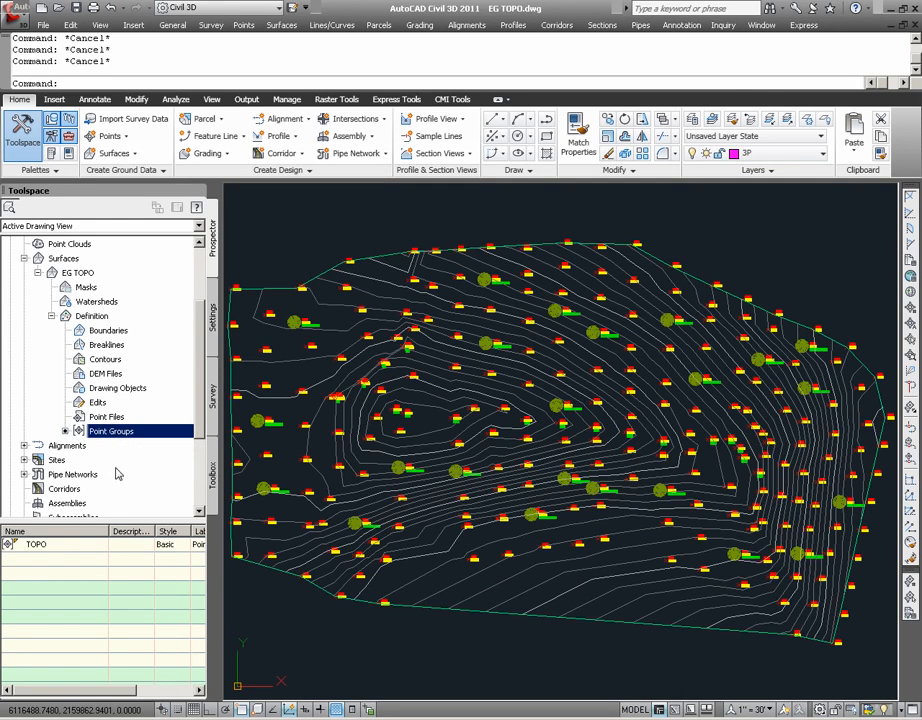
left_click(64, 552)
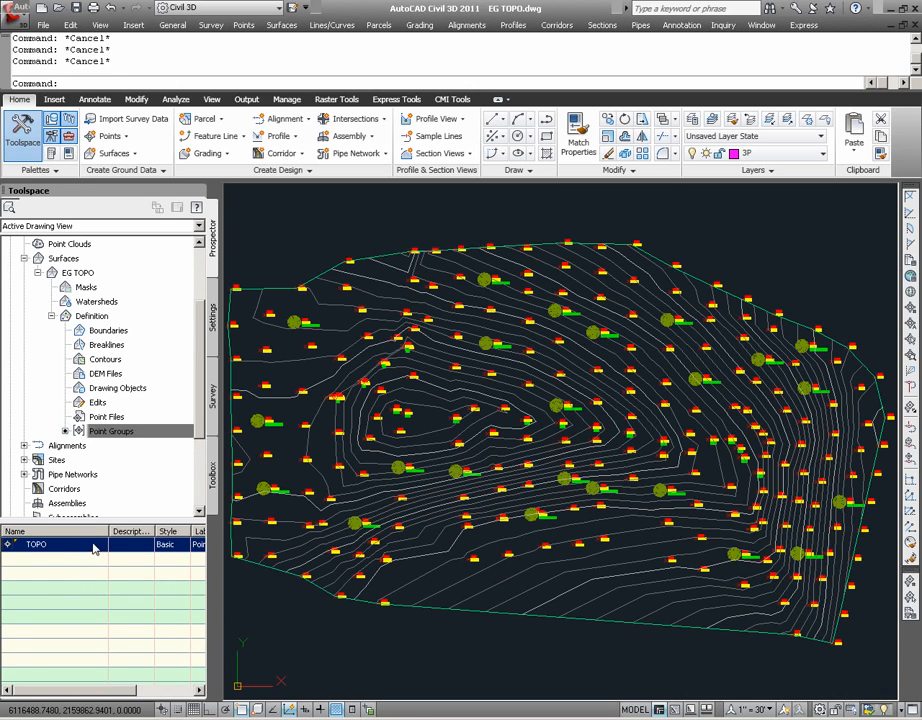
right_click(93, 550)
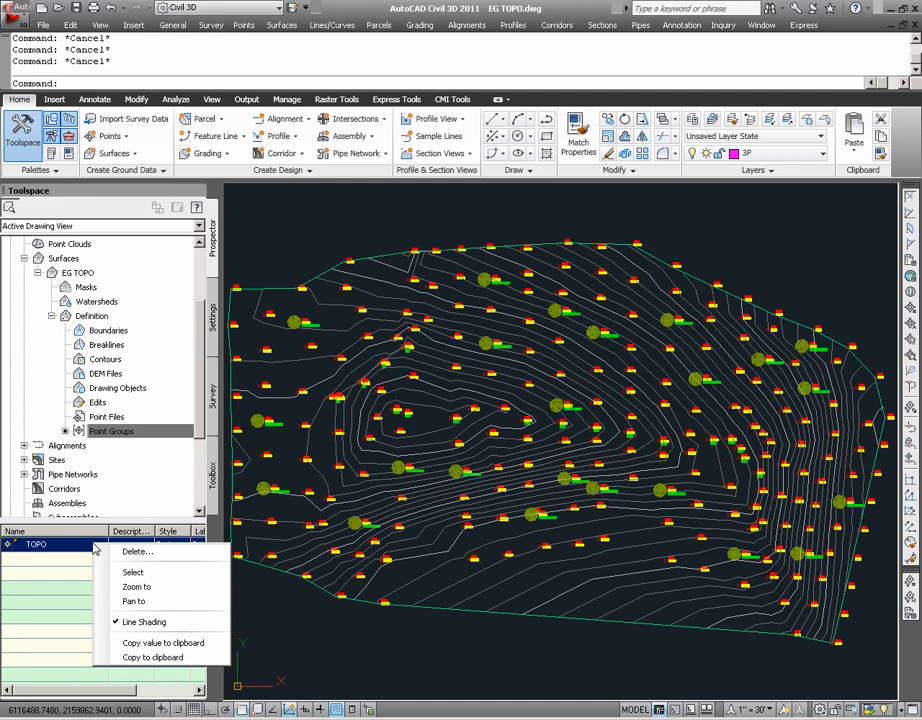
left_click(188, 555)
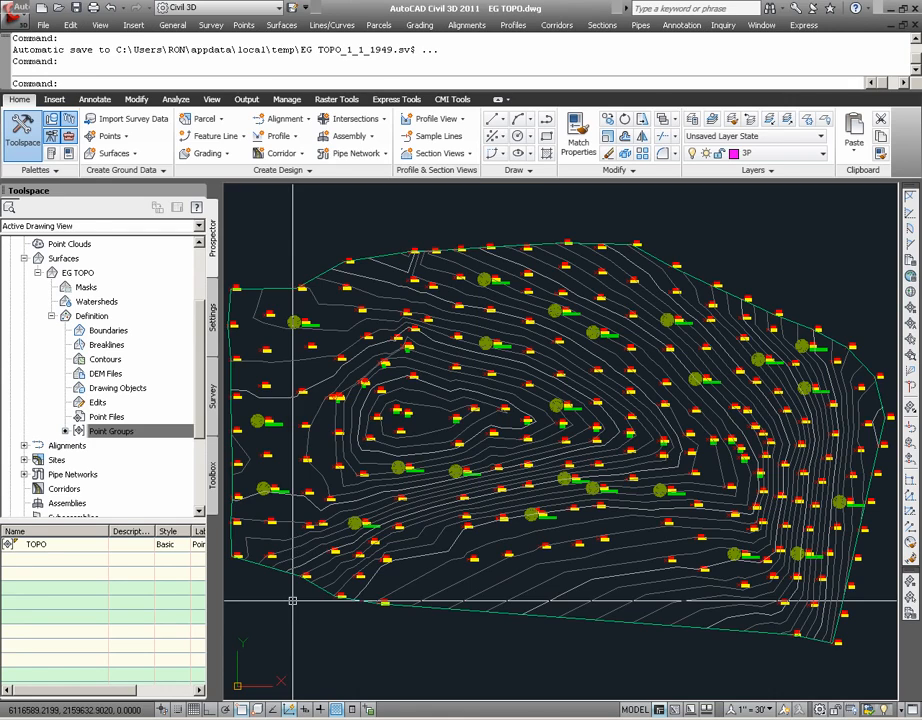
Review the points contained in the drawing's TOPO and TOPO-RIDGE point groups
scroll(98, 308, "up", 3)
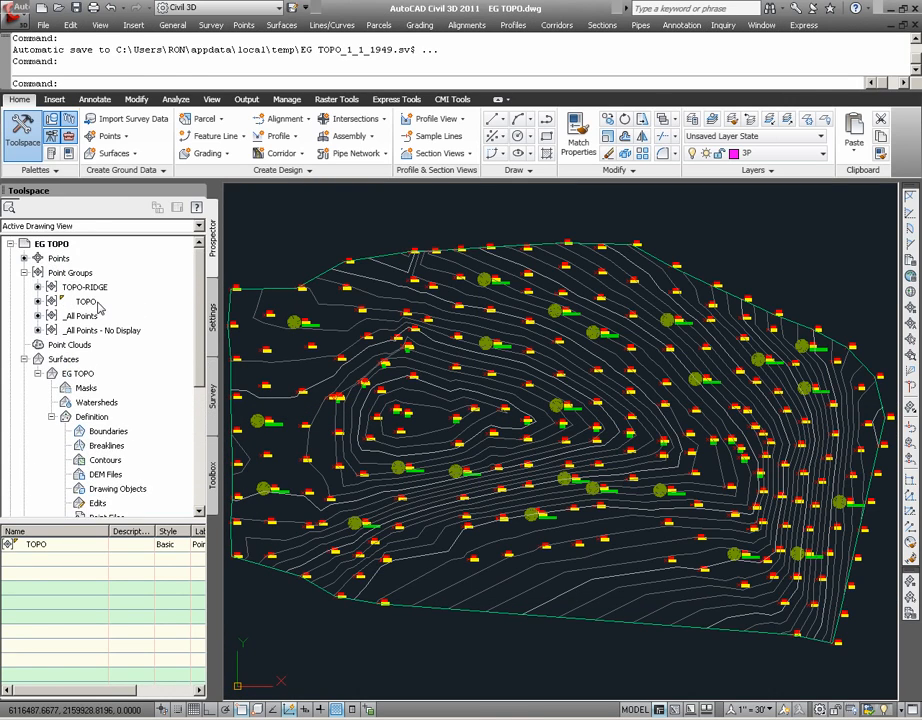
left_click(86, 302)
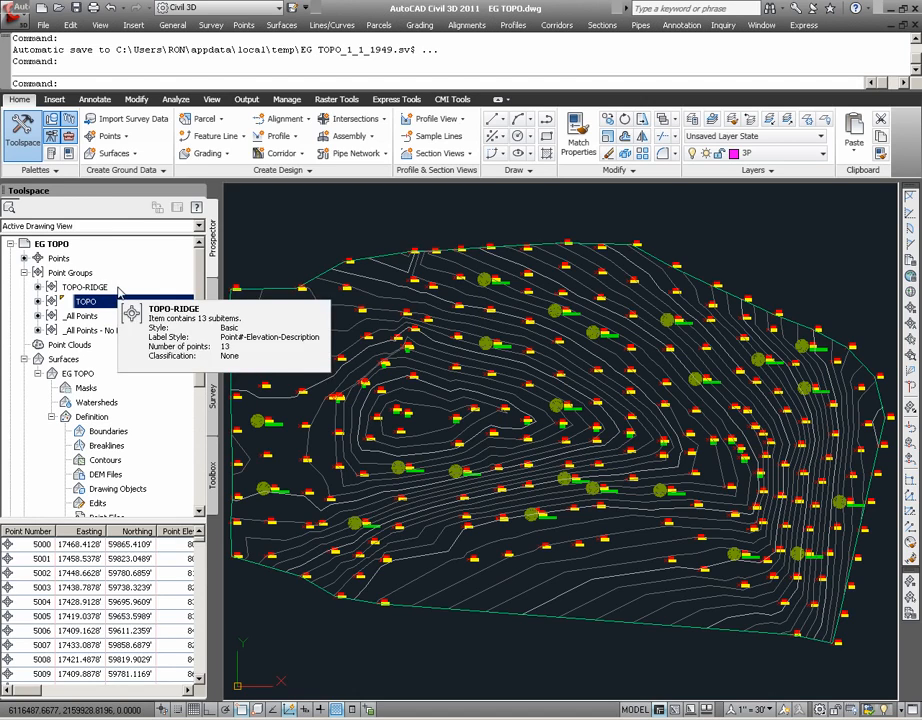
left_click(119, 290)
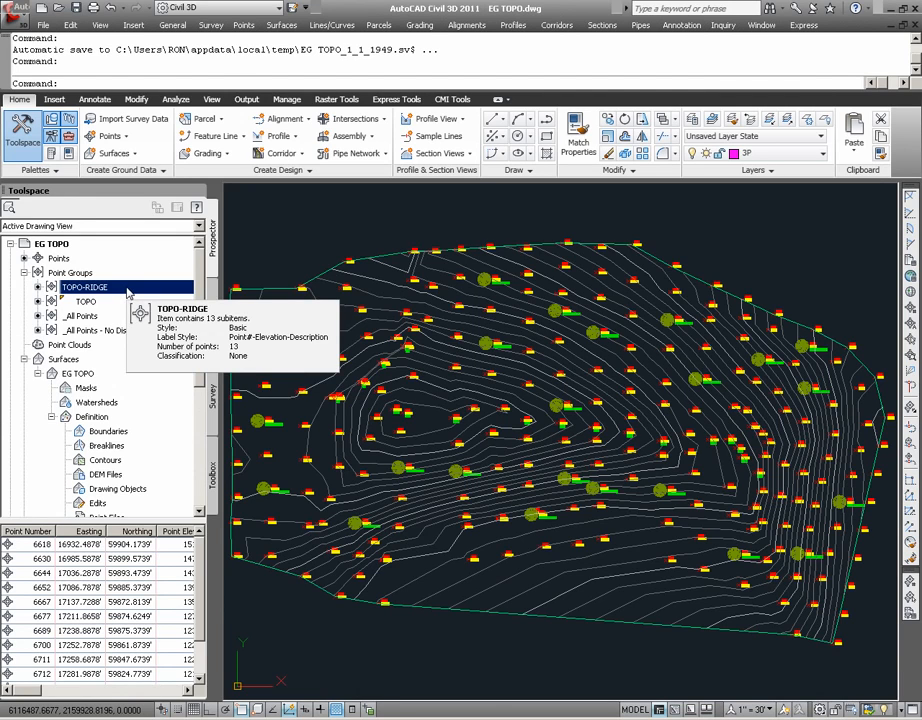
Move the _All Points - No Display group above TOPO and directly below TOPO-RIDGE in the point group display order
left_click(155, 274)
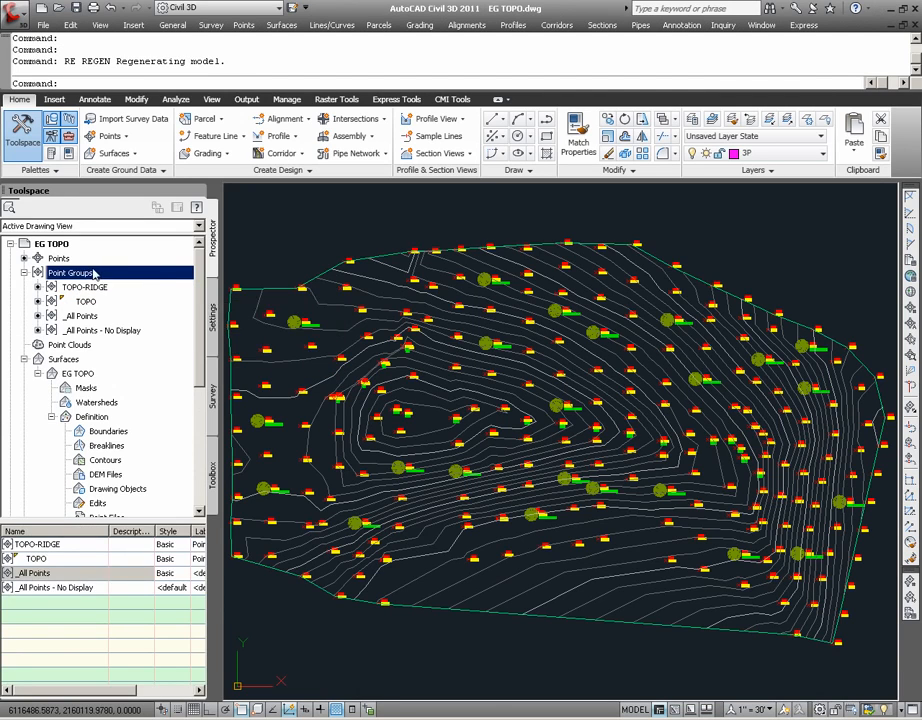
right_click(145, 278)
left_click(172, 287)
left_click(401, 370)
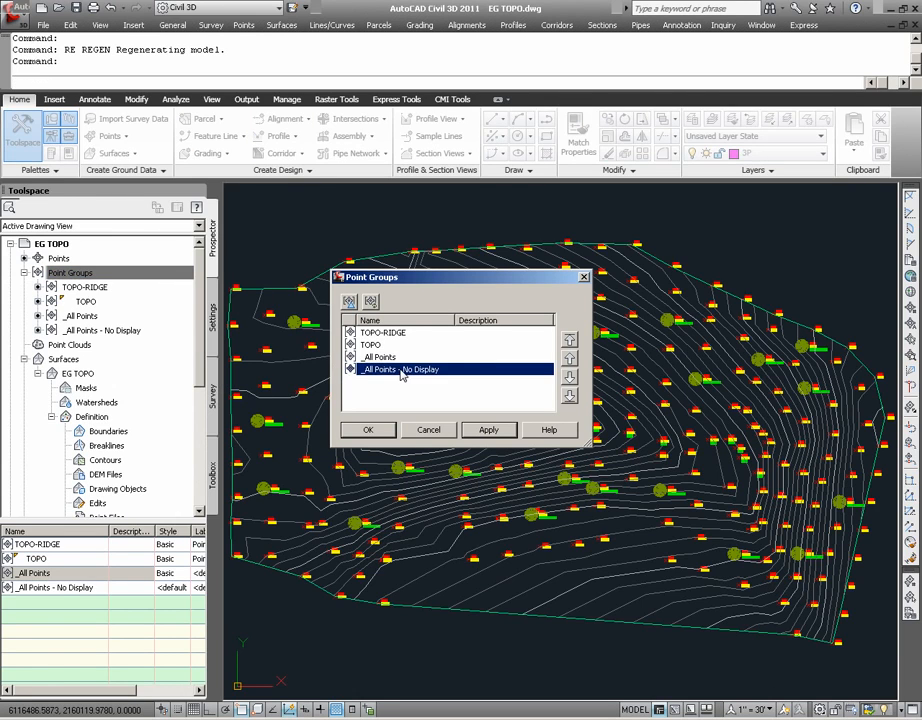
left_click(569, 358)
left_click(569, 358)
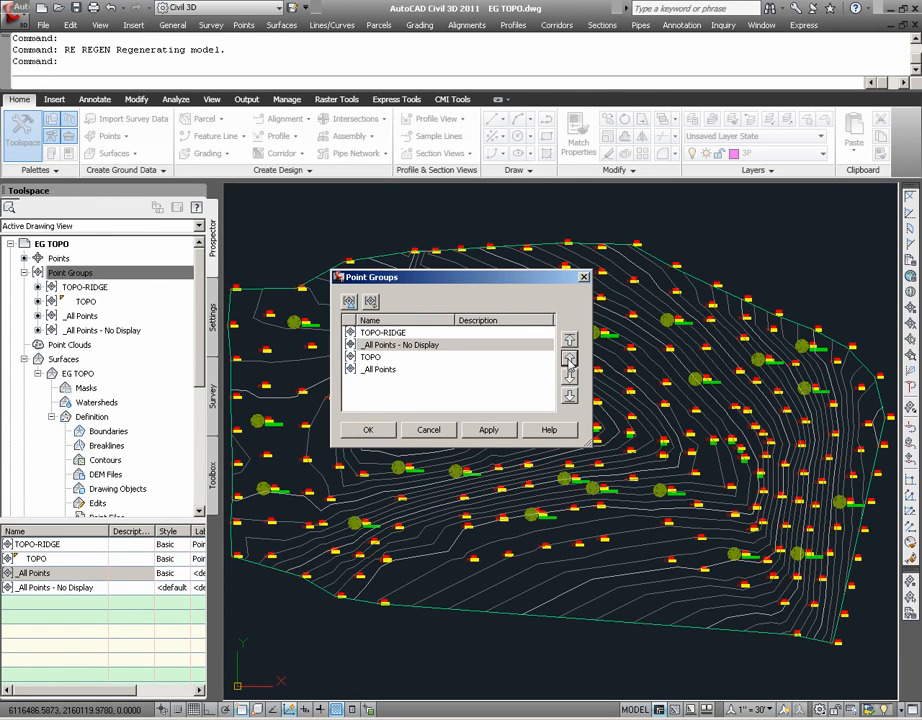
left_click(368, 429)
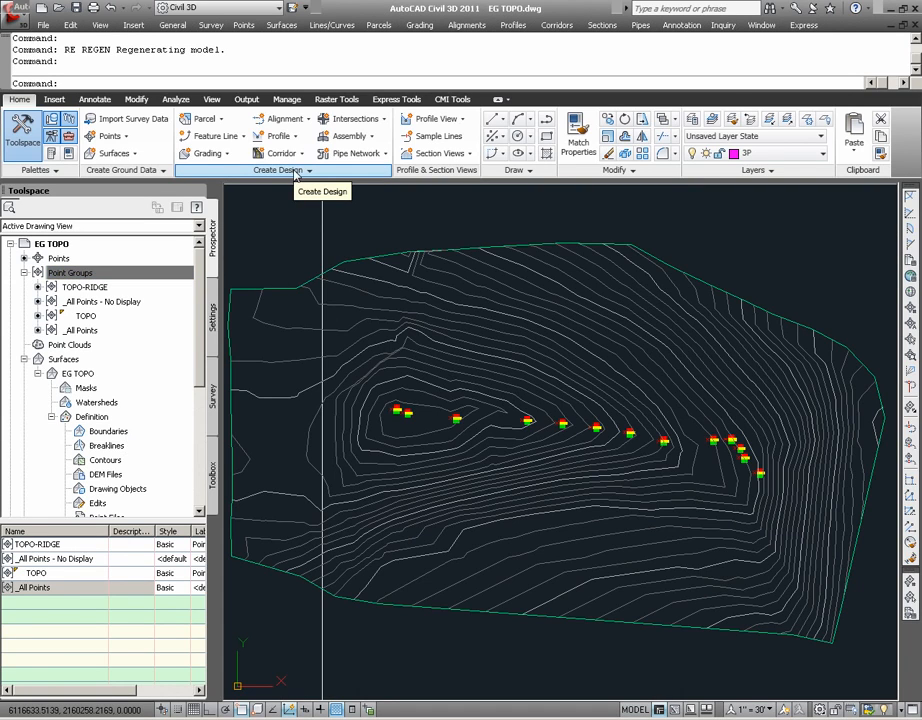
Start a feature line in Site 1 with the Basic Feature Line style at ridge point object 9512, accepting its 155.500 elevation
left_click(241, 137)
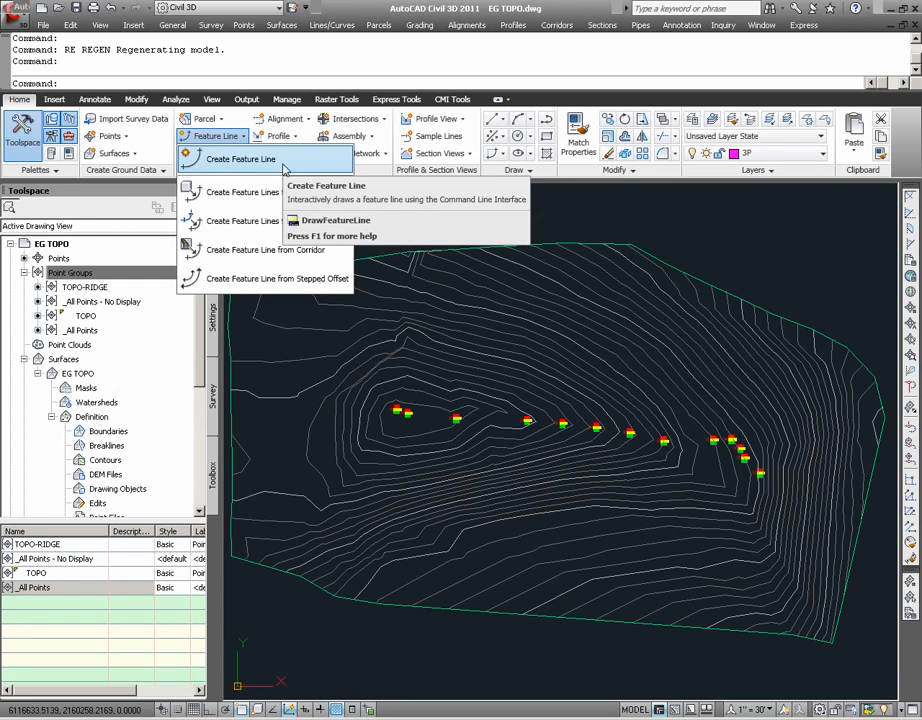
left_click(295, 166)
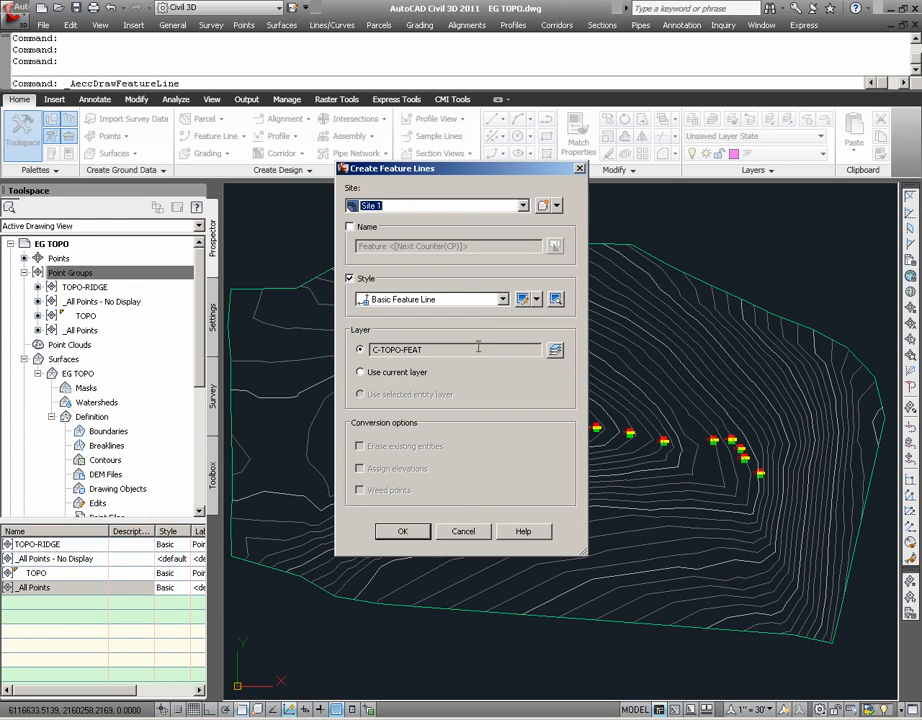
left_click(404, 533)
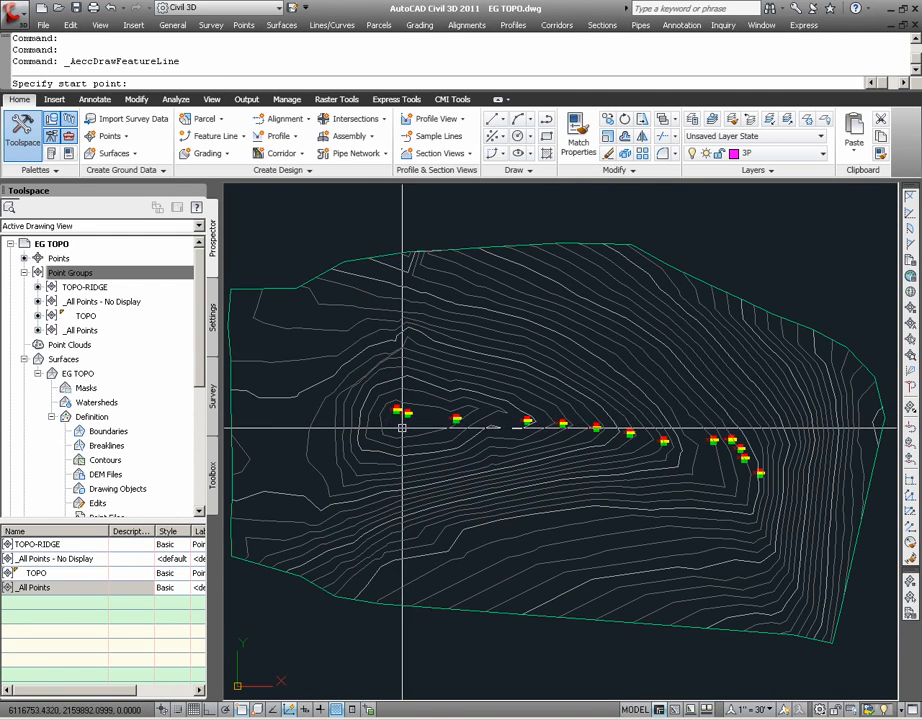
mouse_move(404, 426)
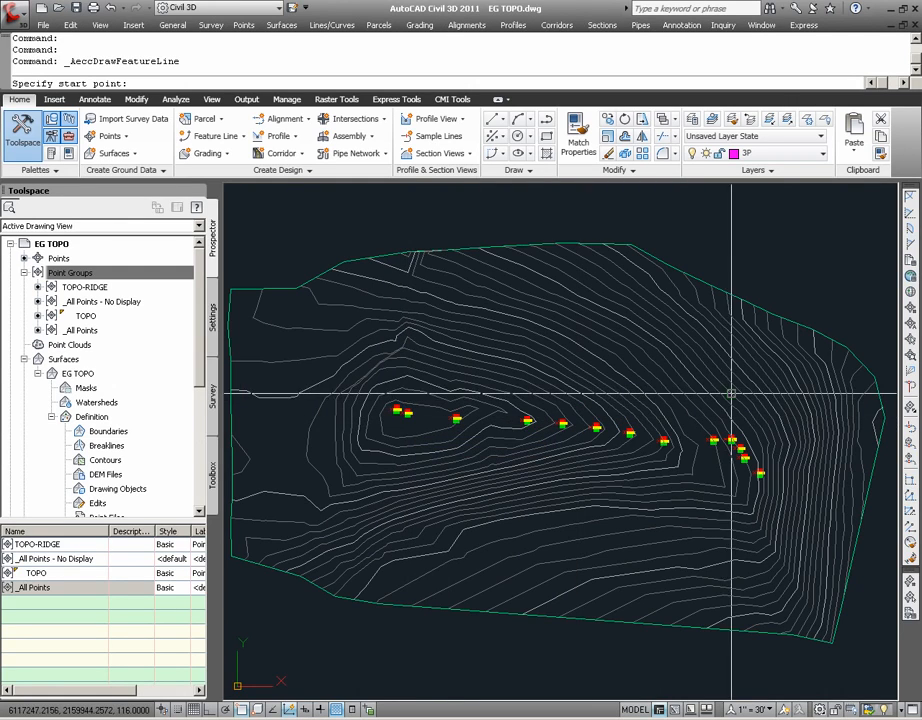
left_click(909, 341)
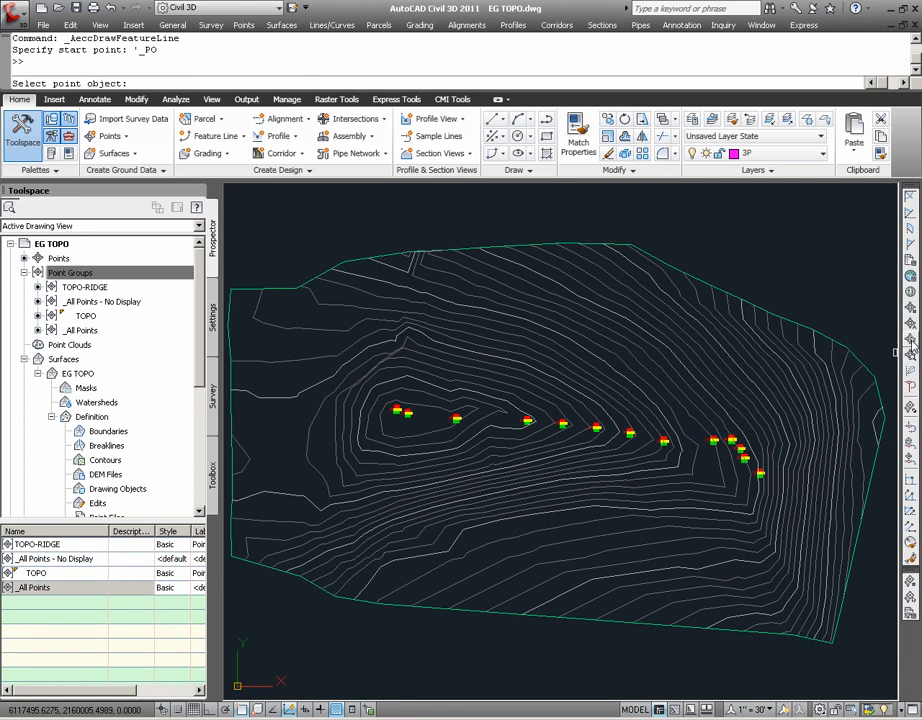
scroll(390, 419, "up", 4)
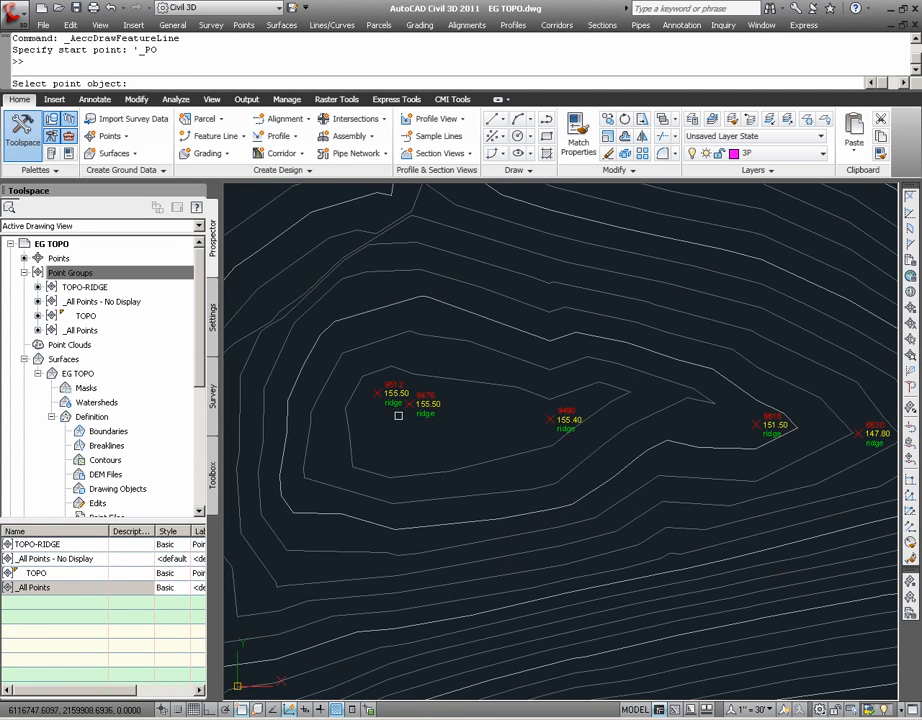
left_click(377, 393)
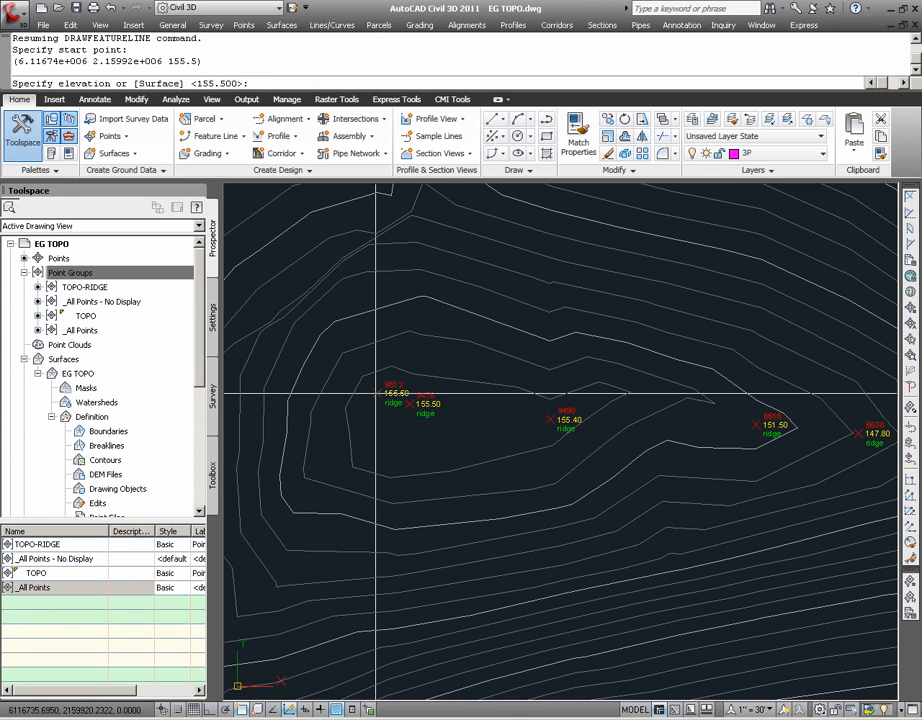
key("Return")
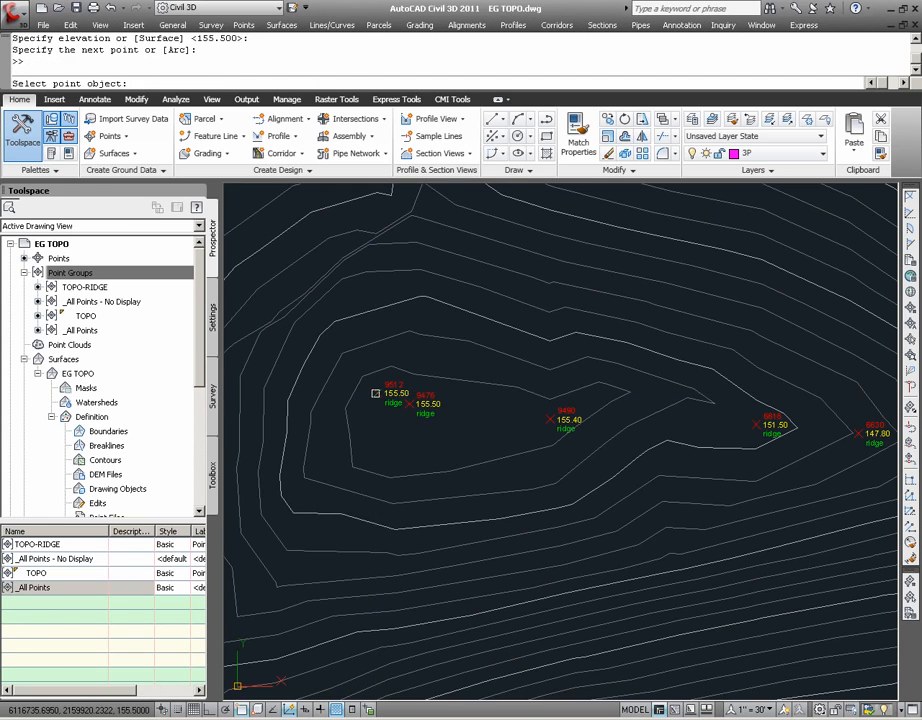
Continue the feature line along the ridge through point objects 9476, 9490, 6618 and 6630, accepting each default grade
left_click(376, 393)
key("Return")
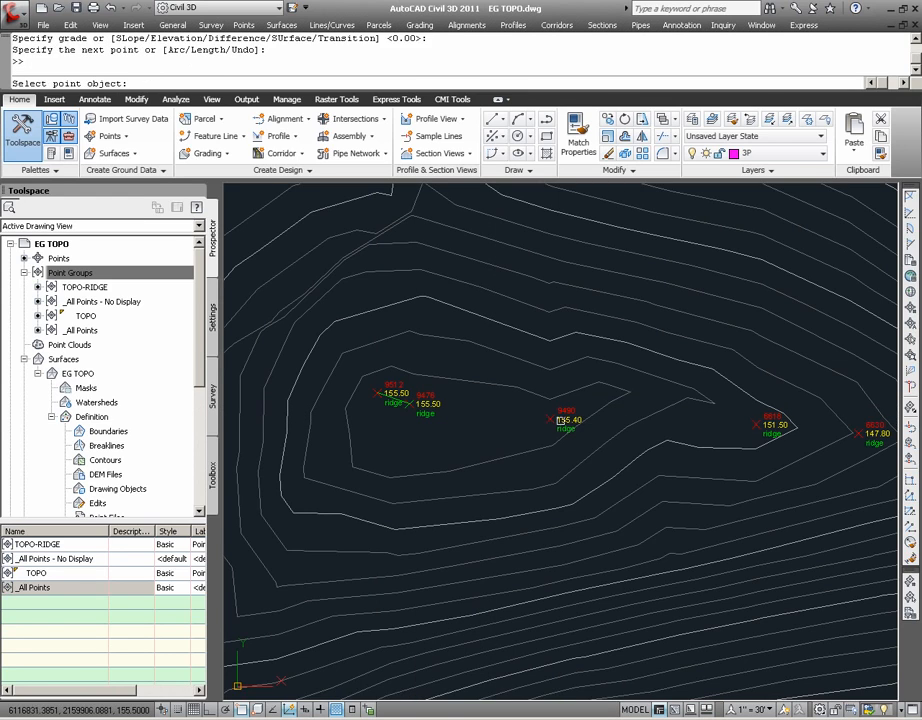
left_click(551, 420)
key("Return")
left_click(757, 425)
key("Return")
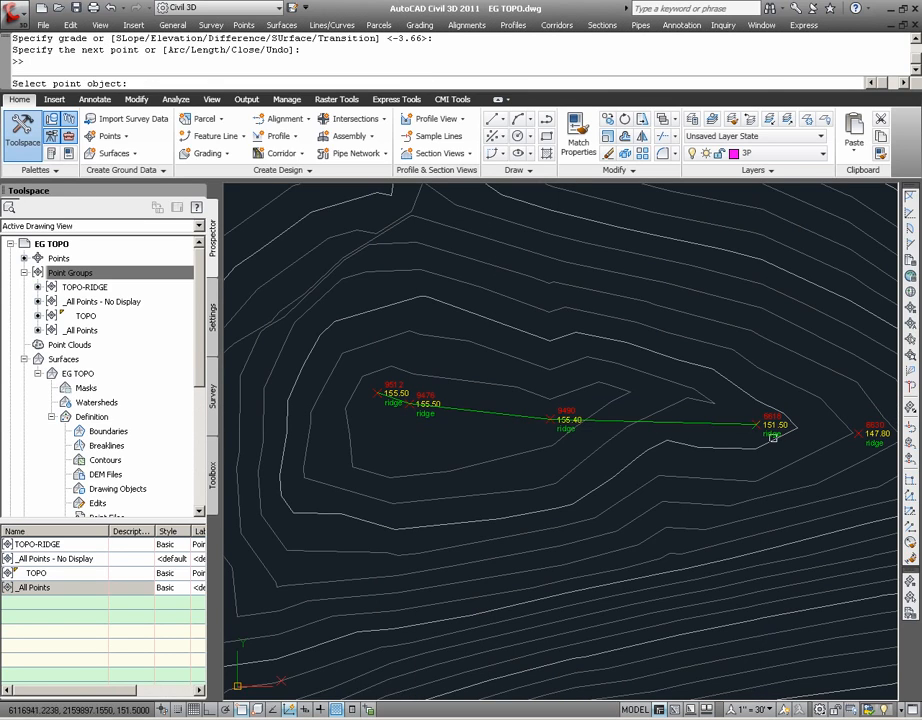
left_click(862, 434)
key("Return")
Extend the feature line through ridge point objects 6644, 6652 and 6667, accepting each default grade
type("'p")
key("Return")
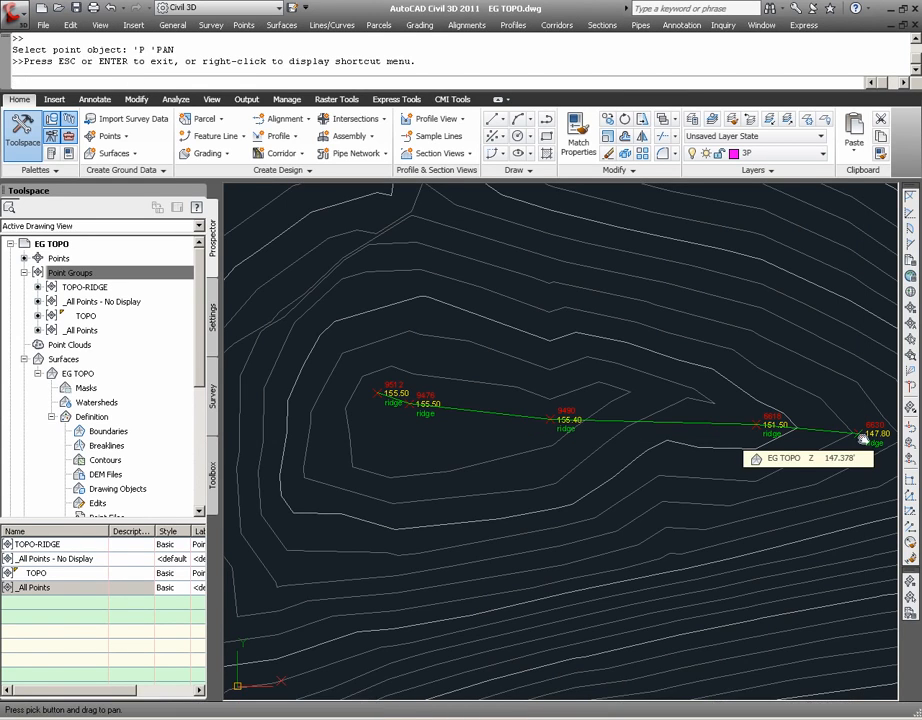
mouse_move(856, 436)
left_mouse_down()
mouse_move(688, 417)
mouse_move(416, 428)
mouse_move(280, 387)
left_mouse_up()
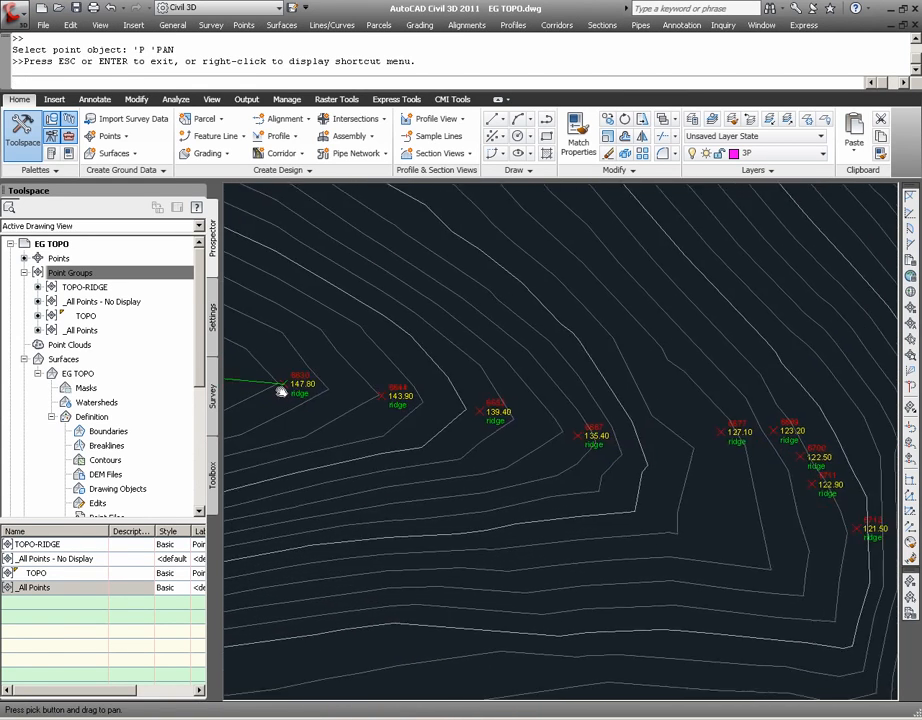
key("Return")
left_click(383, 395)
key("Return")
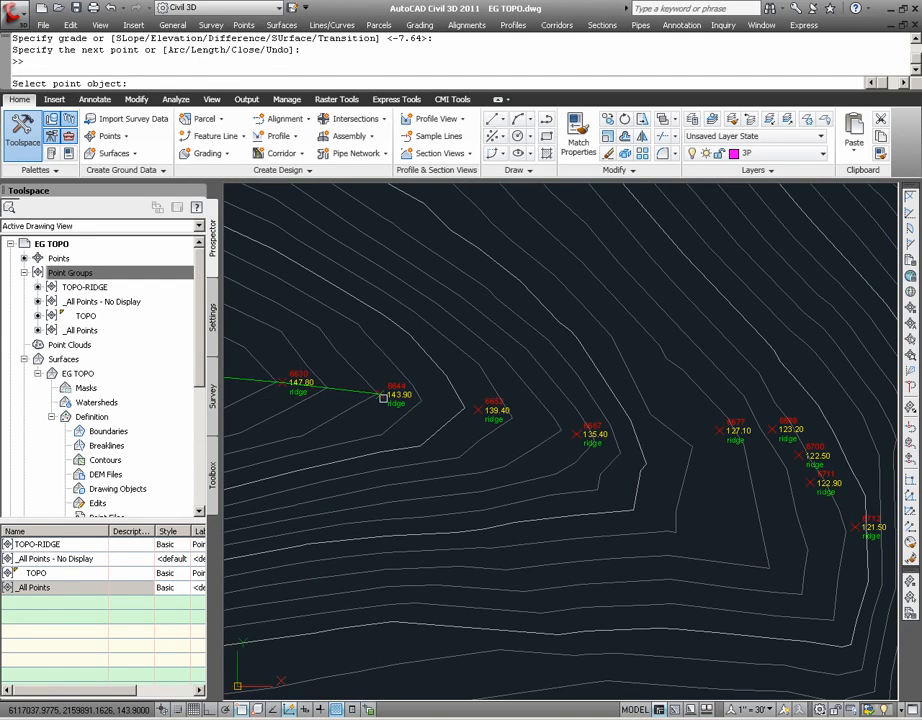
left_click(478, 410)
key("Return")
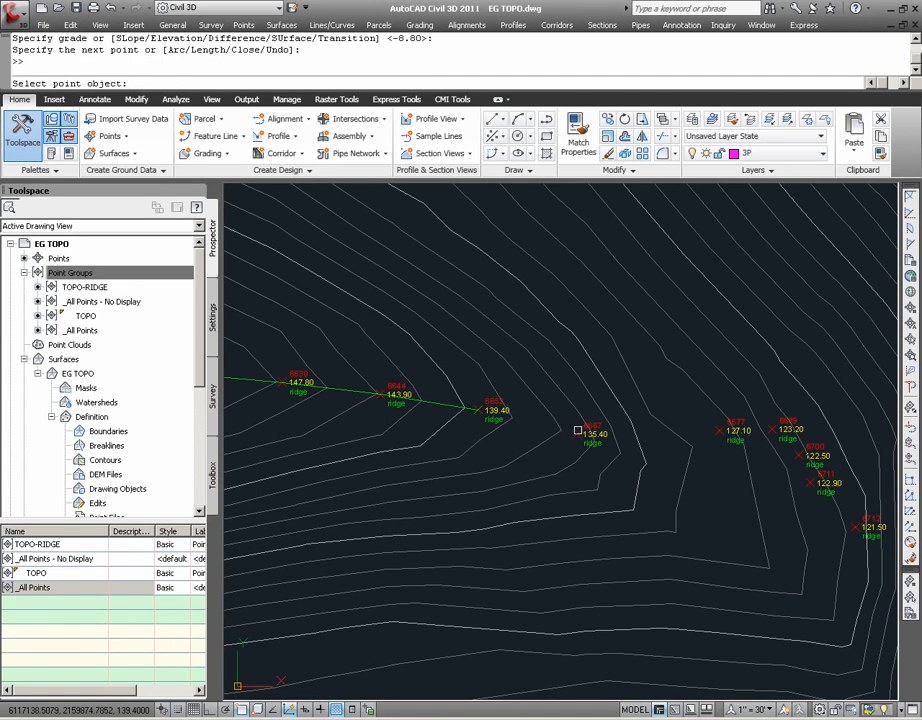
left_click(578, 432)
key("Return")
Run the feature line through ridge point objects 6677, 6689, 6700, 6711 and 6712 with default grades, and finish it
left_click(721, 431)
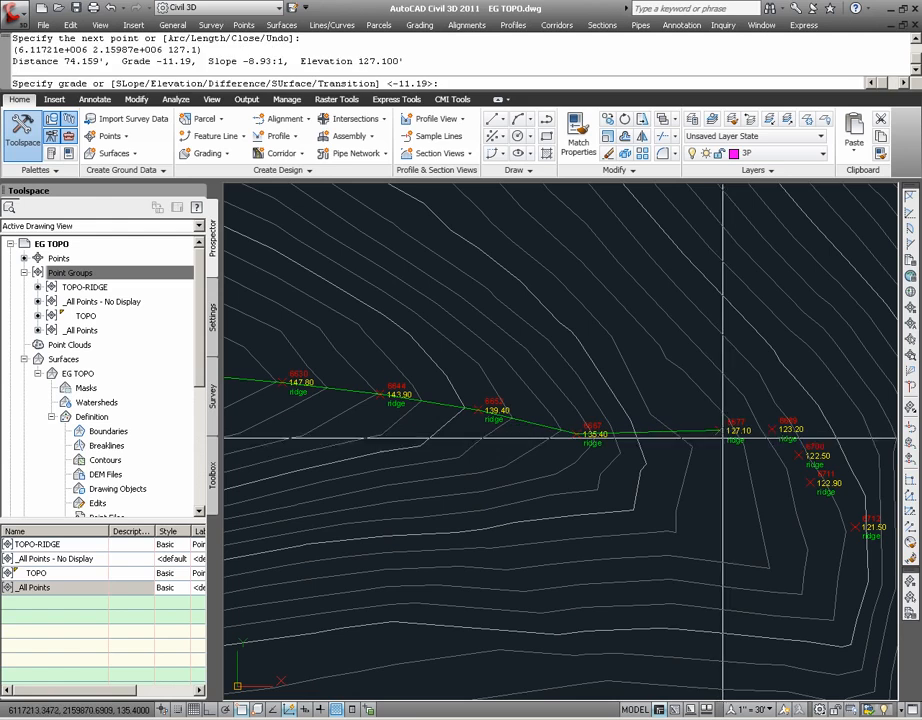
key("Return")
left_click(772, 430)
key("Return")
left_click(797, 455)
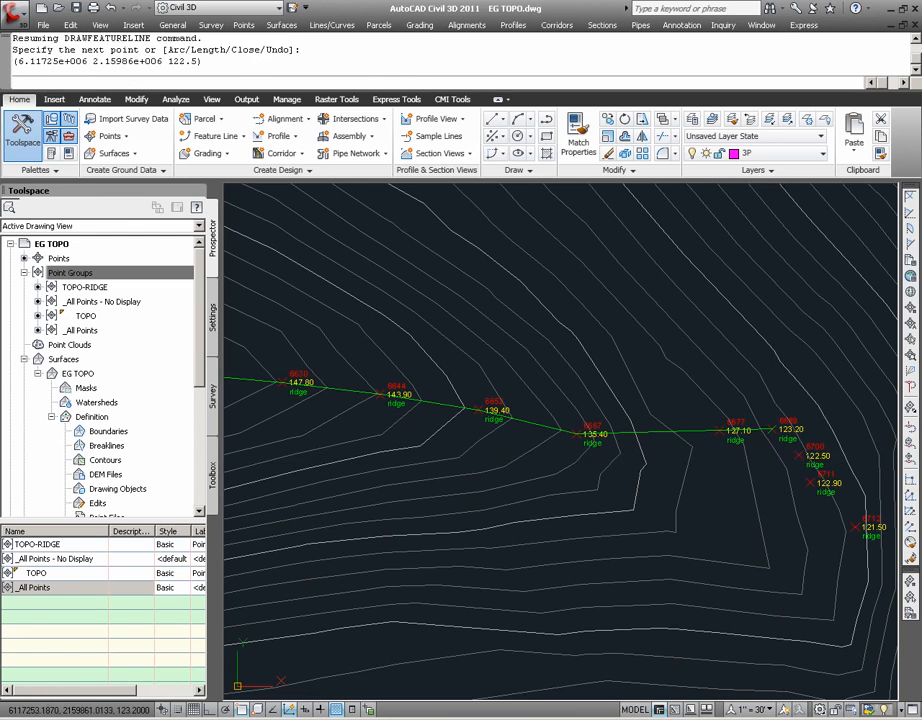
key("Return")
left_click(811, 484)
key("Return")
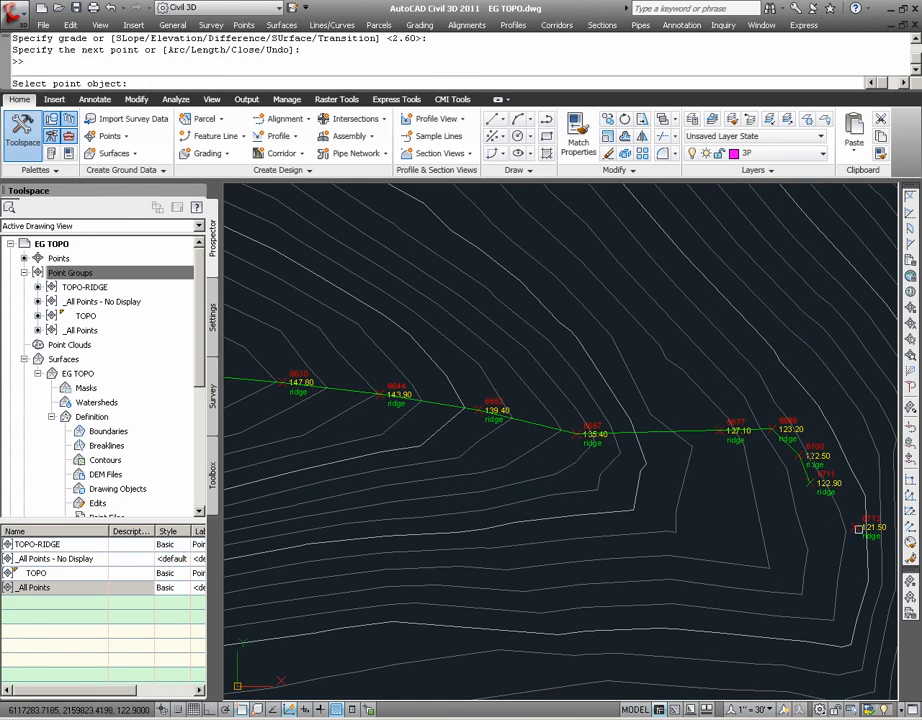
left_click(860, 527)
key("Return")
key("Return")
key("Return")
Change the EG TOPO surface's style to Contours and Triangles in its surface properties
scroll(807, 514, "down", 8)
scroll(615, 487, "up", 8)
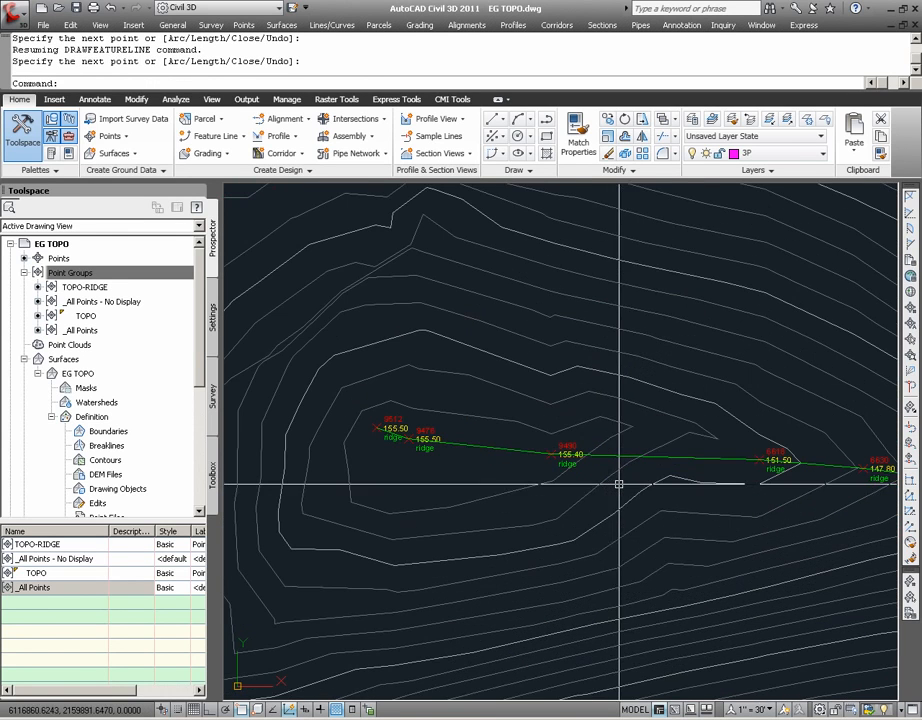
left_click(701, 481)
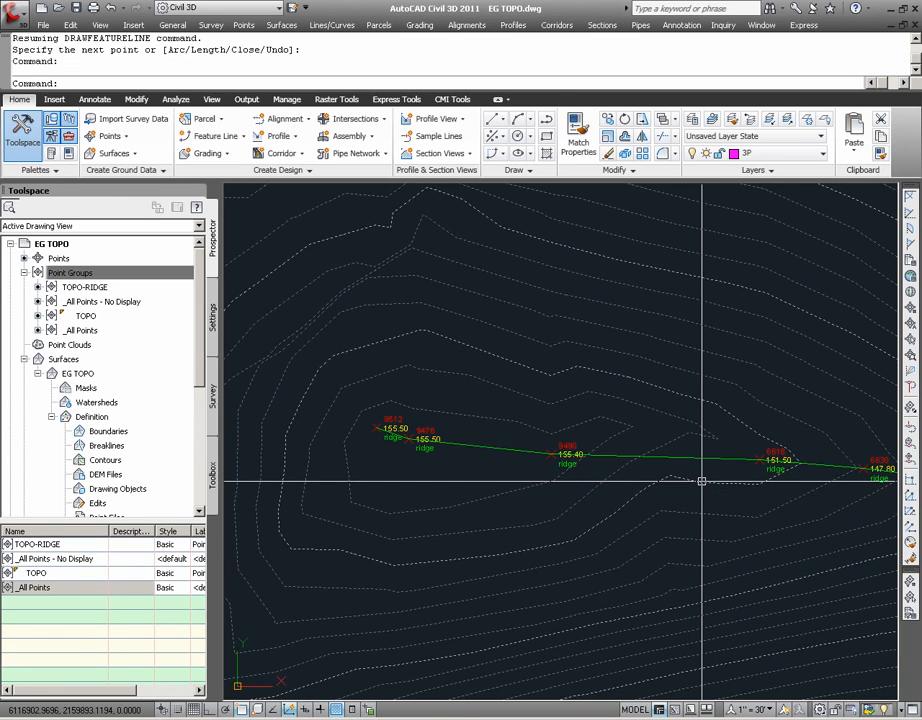
right_click(709, 478)
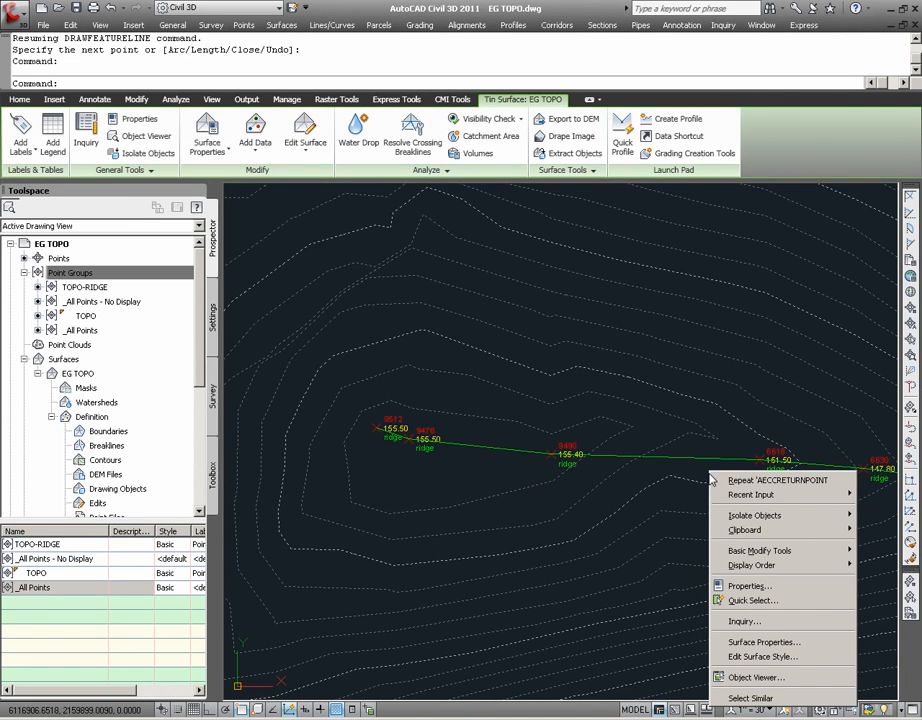
left_click(789, 643)
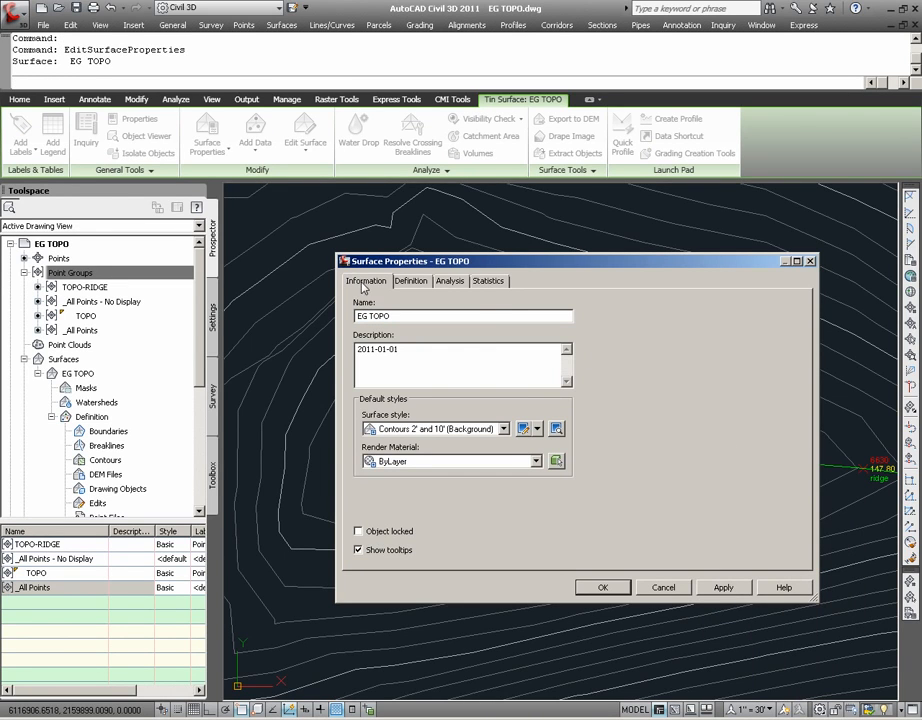
left_click(502, 429)
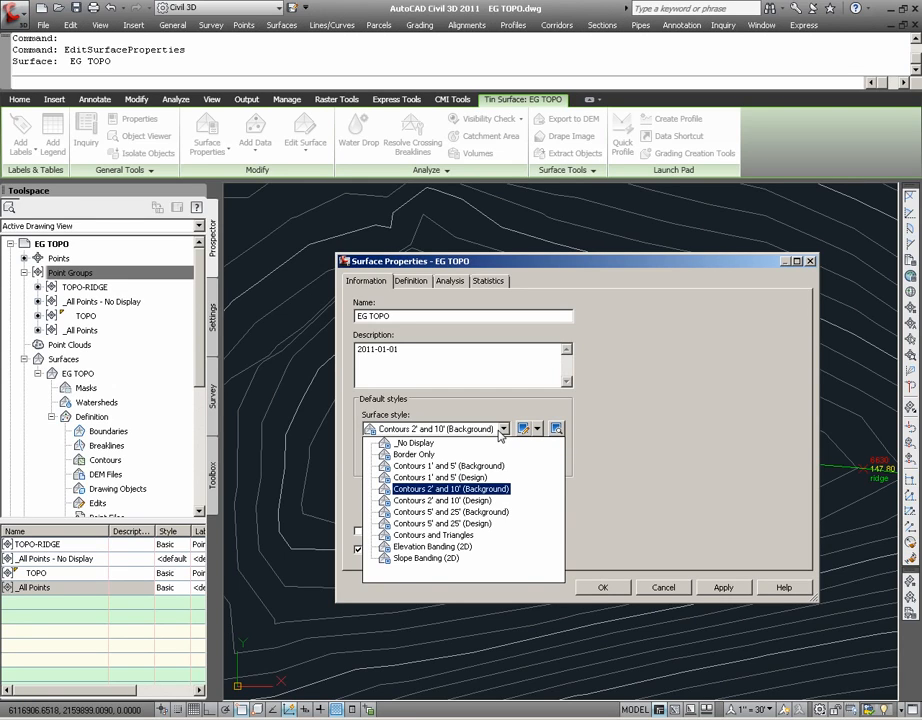
left_click(501, 437)
left_click(503, 431)
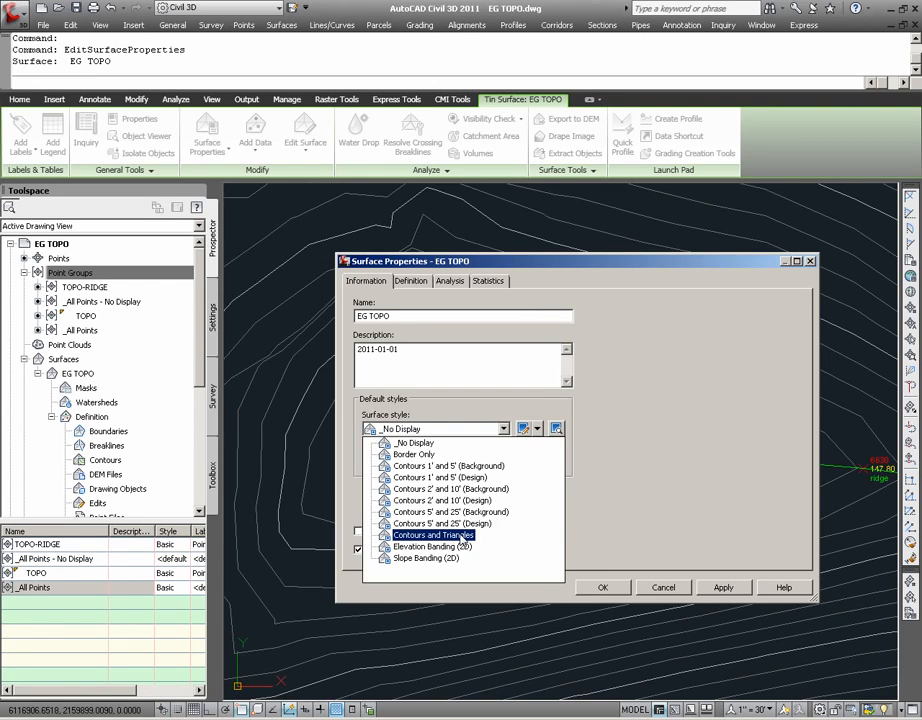
left_click(461, 537)
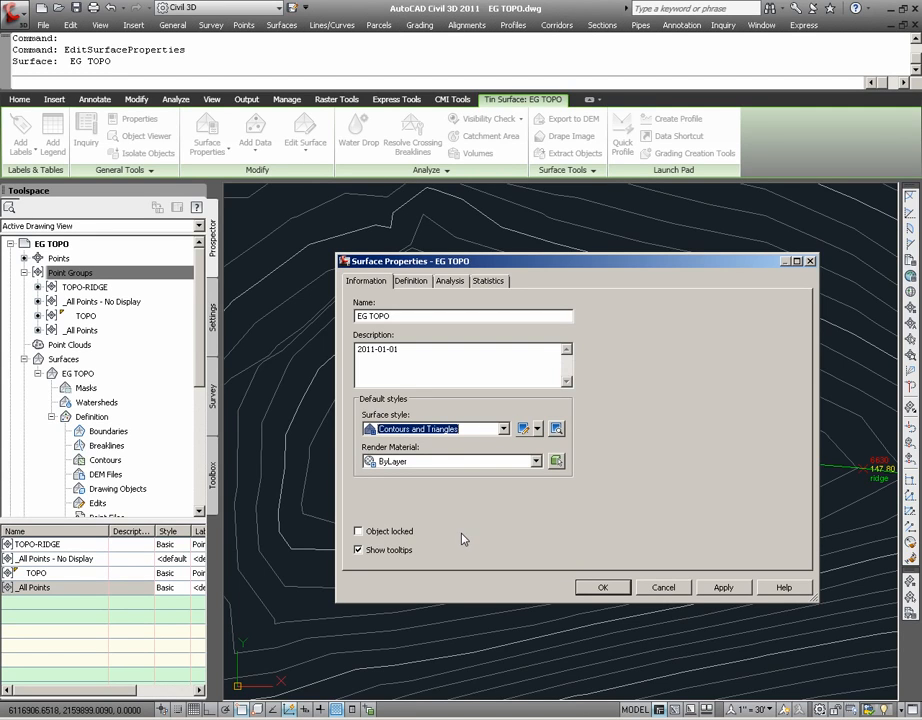
left_click(603, 587)
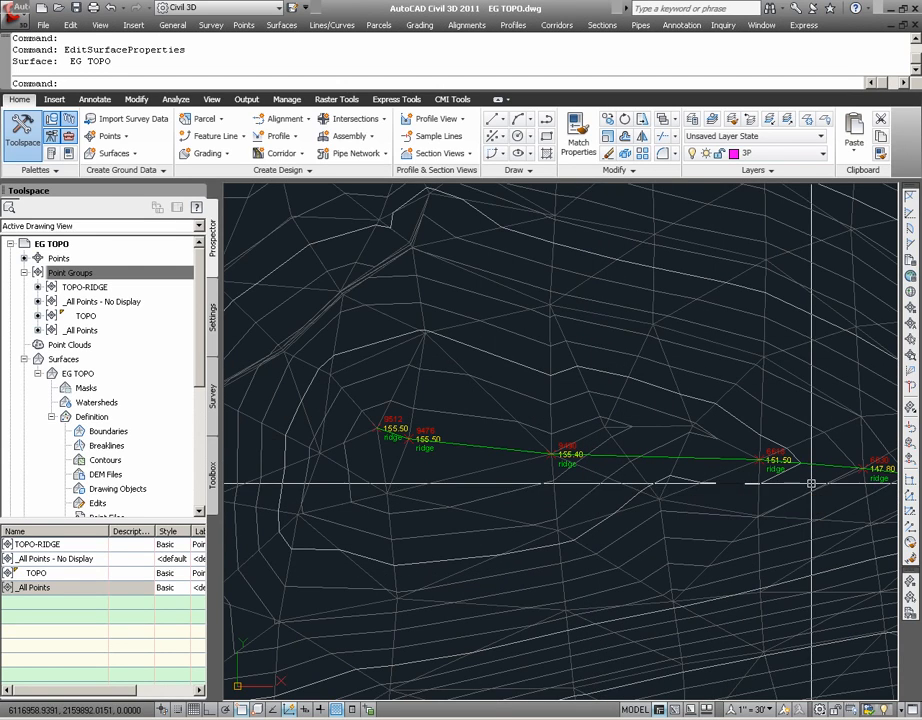
Add the ridge feature line to the EG TOPO surface as a Standard breakline with the description RIDGE
mouse_move(814, 493)
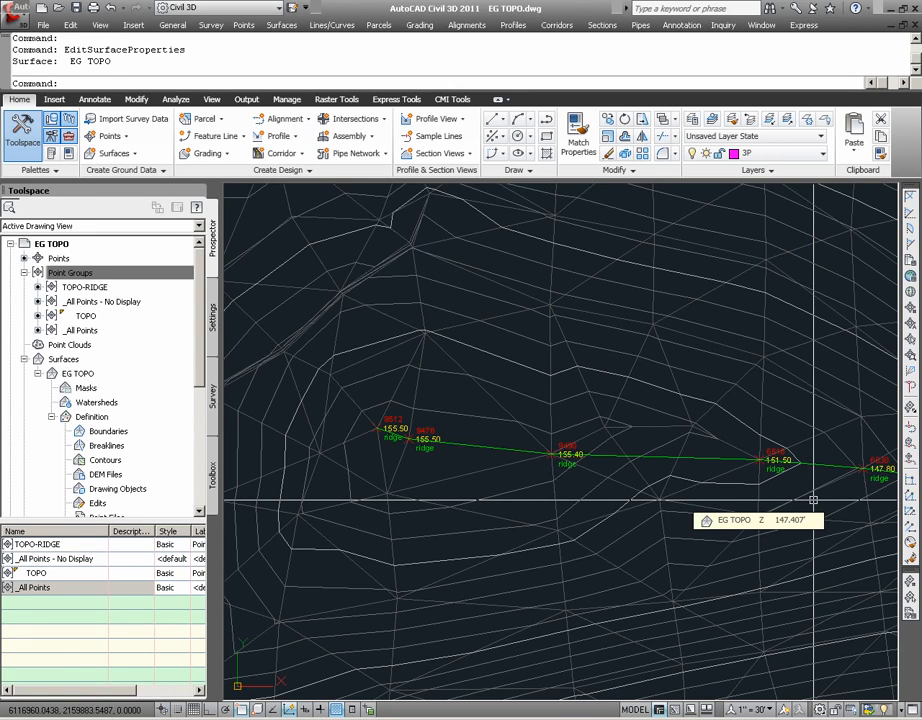
type("z")
key("Return")
left_click(782, 525)
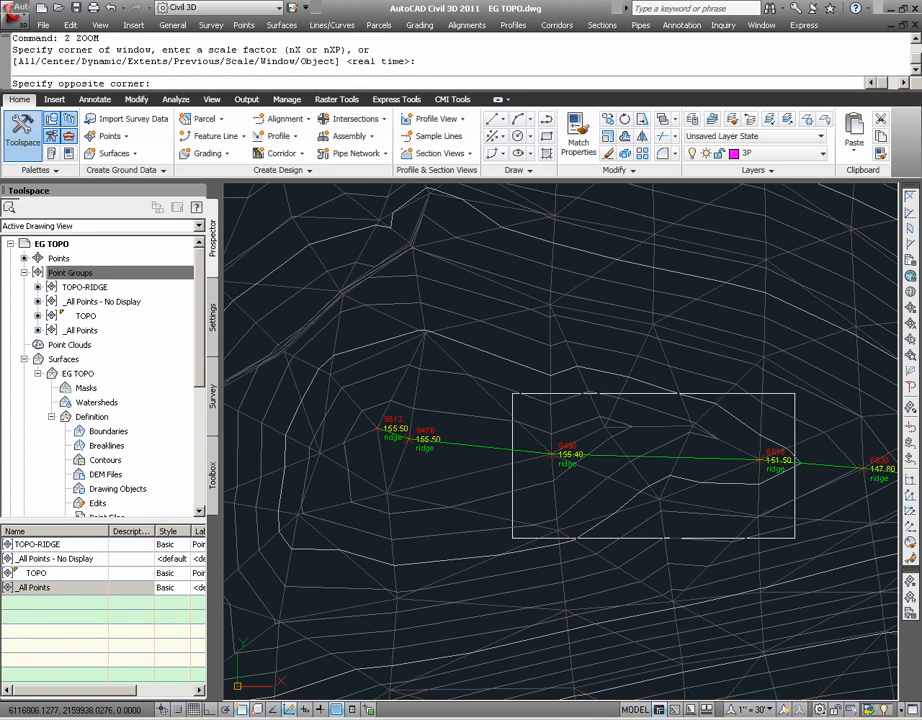
left_click(507, 385)
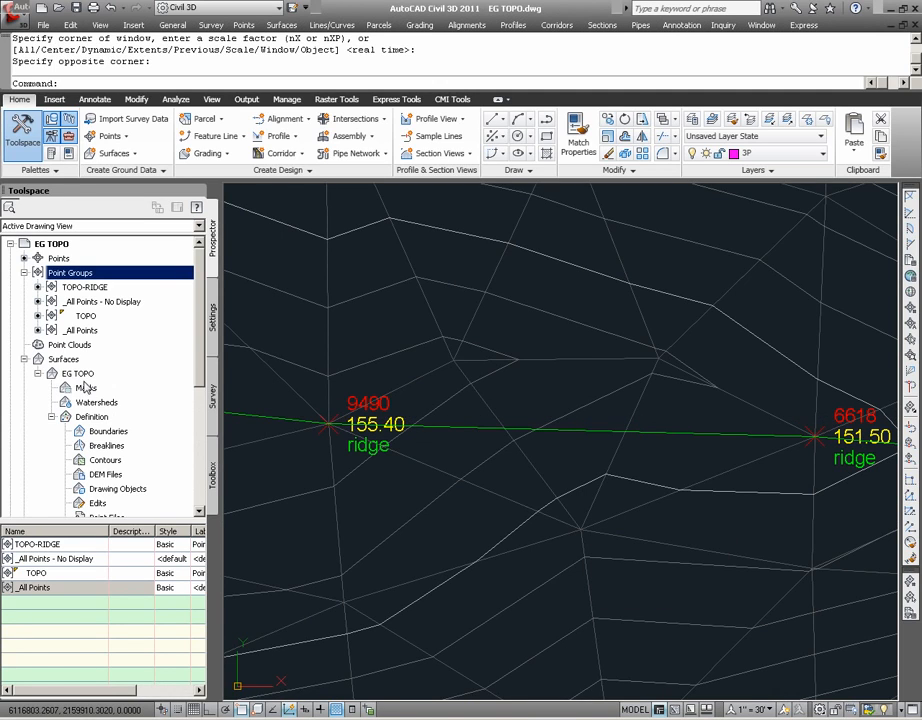
right_click(109, 447)
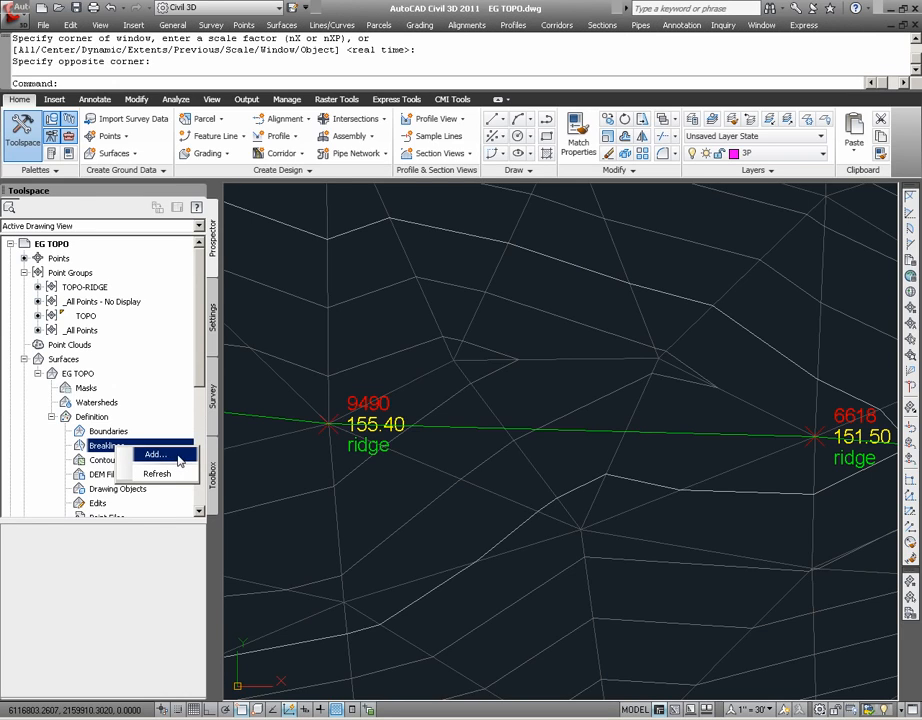
left_click(155, 455)
type("RIDGE")
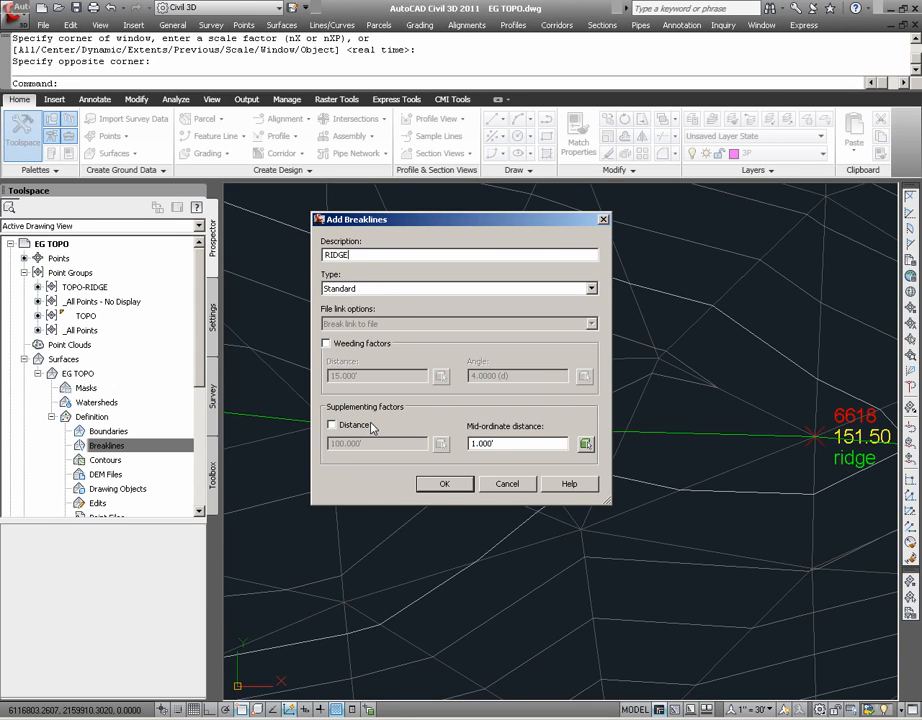
left_click(444, 483)
left_click(455, 427)
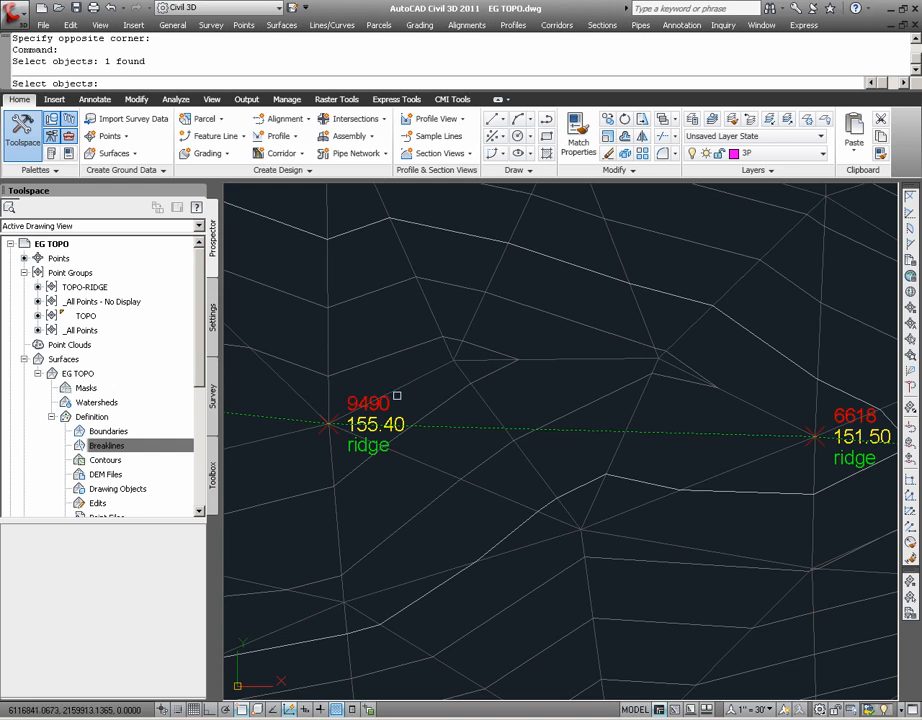
key("Return")
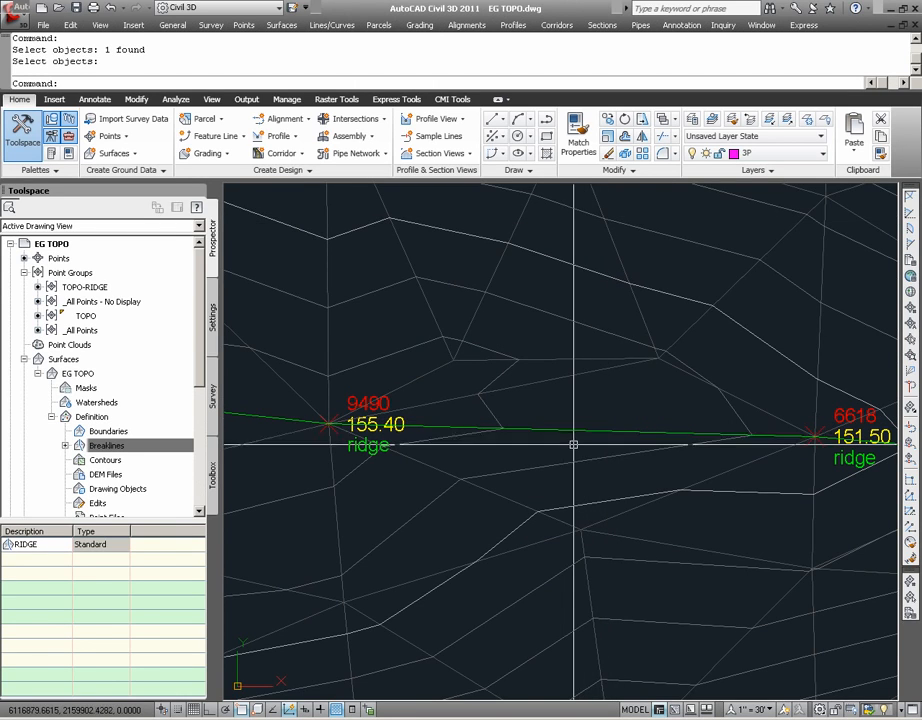
Set the style of the whole EG TOPO surface back to Contours 2' and 10' (Background)
type("Z")
key("Return")
type("E")
key("Return")
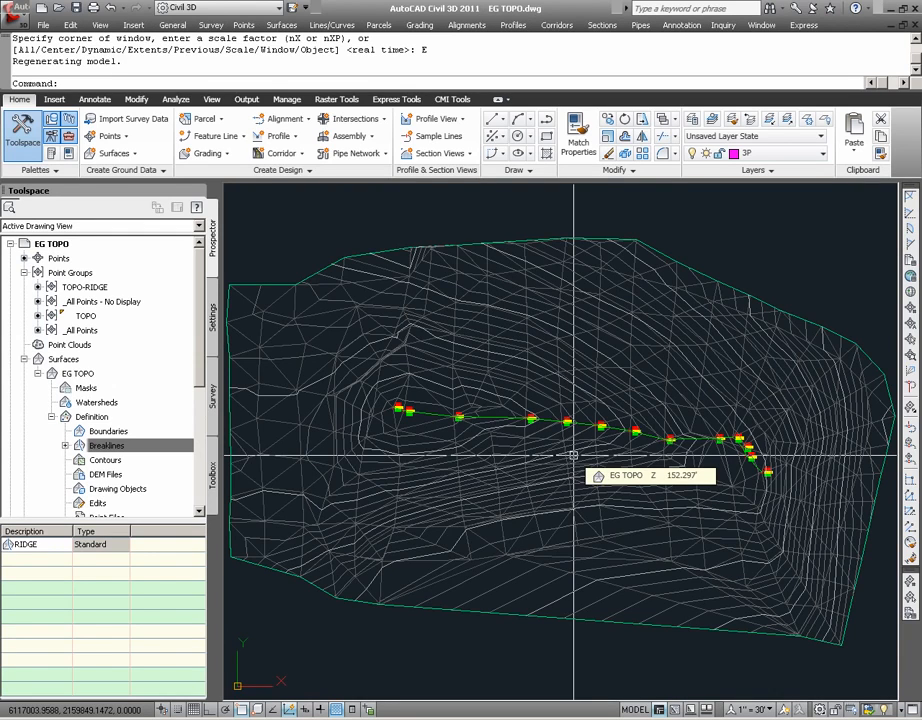
left_click(521, 467)
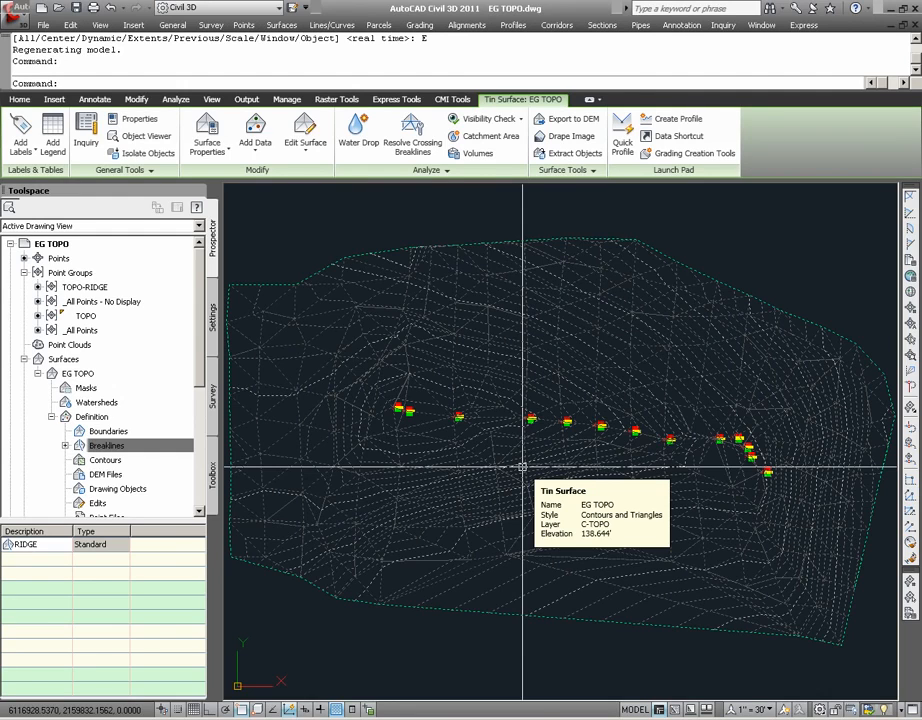
right_click(522, 468)
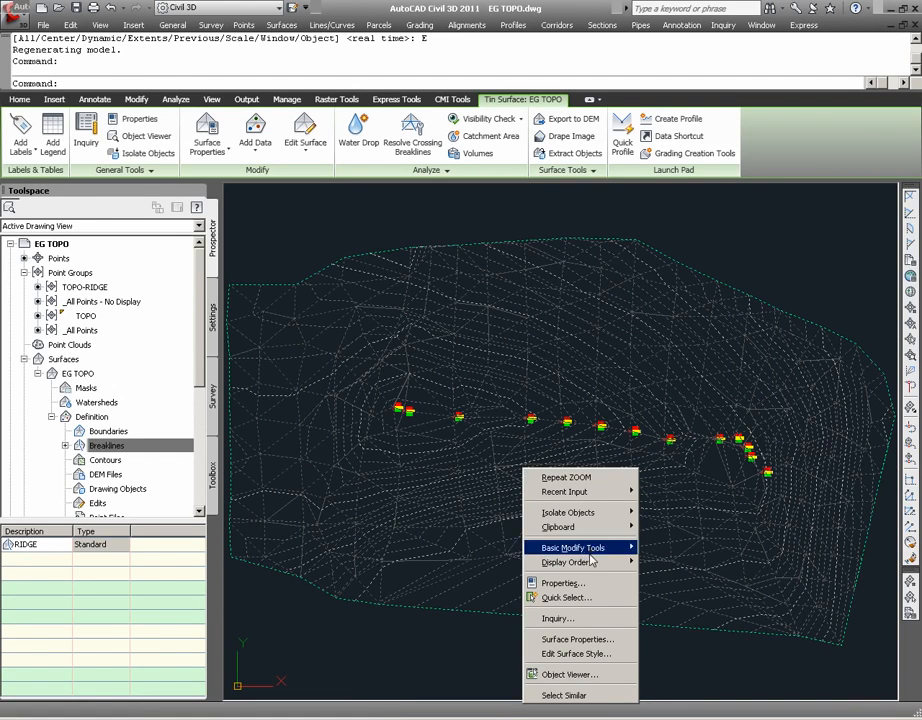
left_click(582, 640)
left_click(487, 429)
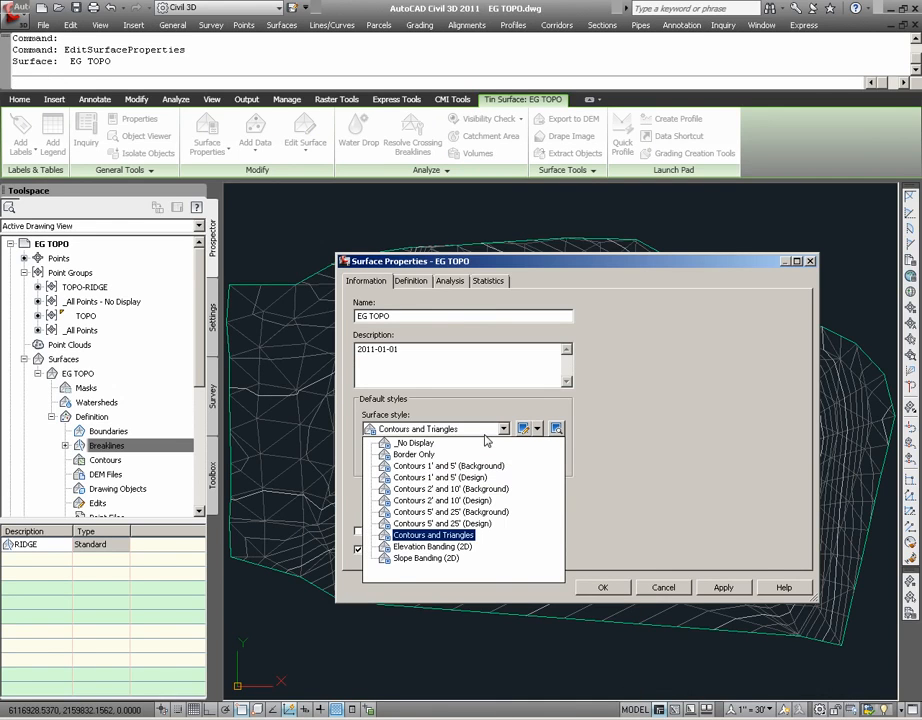
left_click(450, 488)
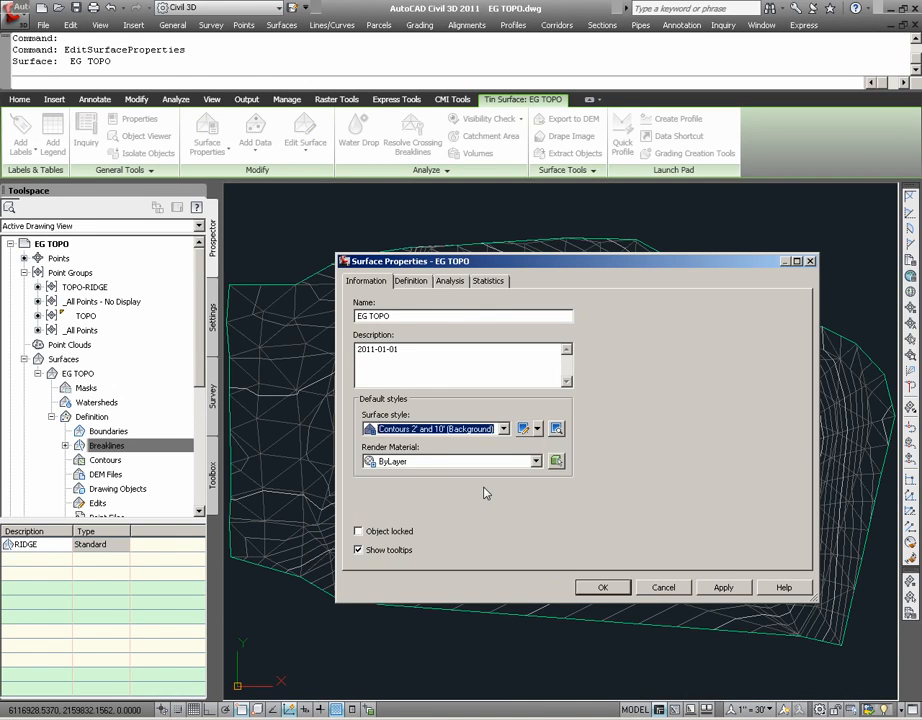
left_click(601, 587)
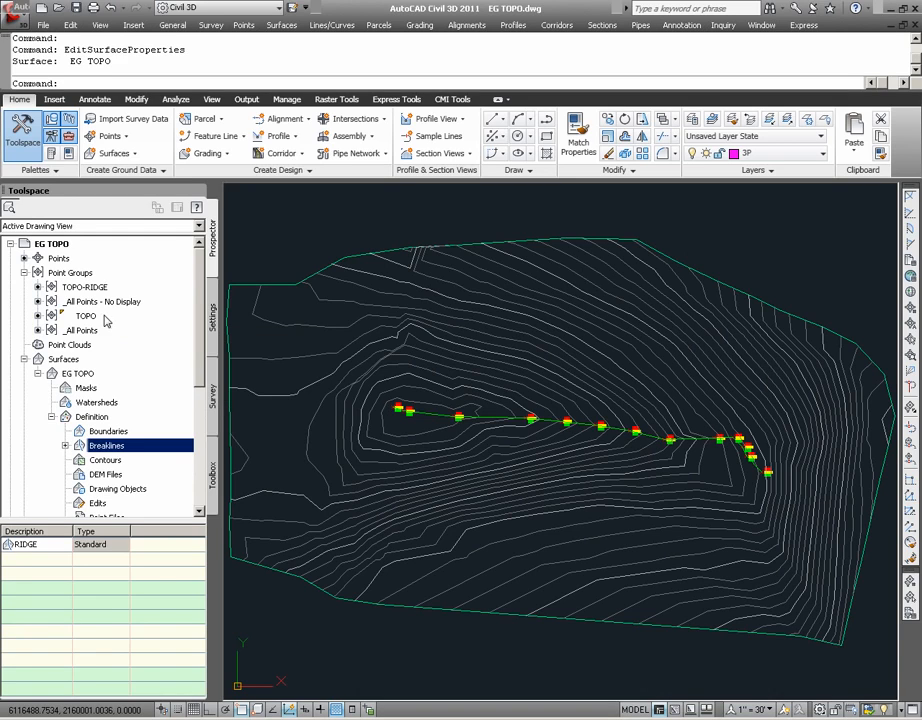
Move the _All Points - No Display group to the end of the point group display order
right_click(70, 272)
left_click(130, 280)
left_click(385, 344)
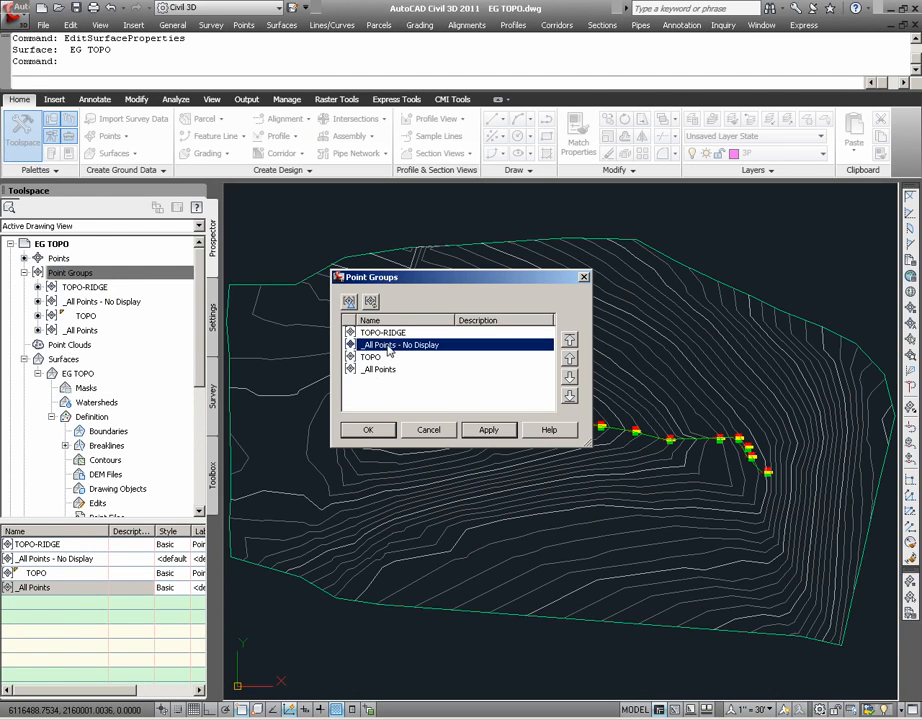
left_click(569, 395)
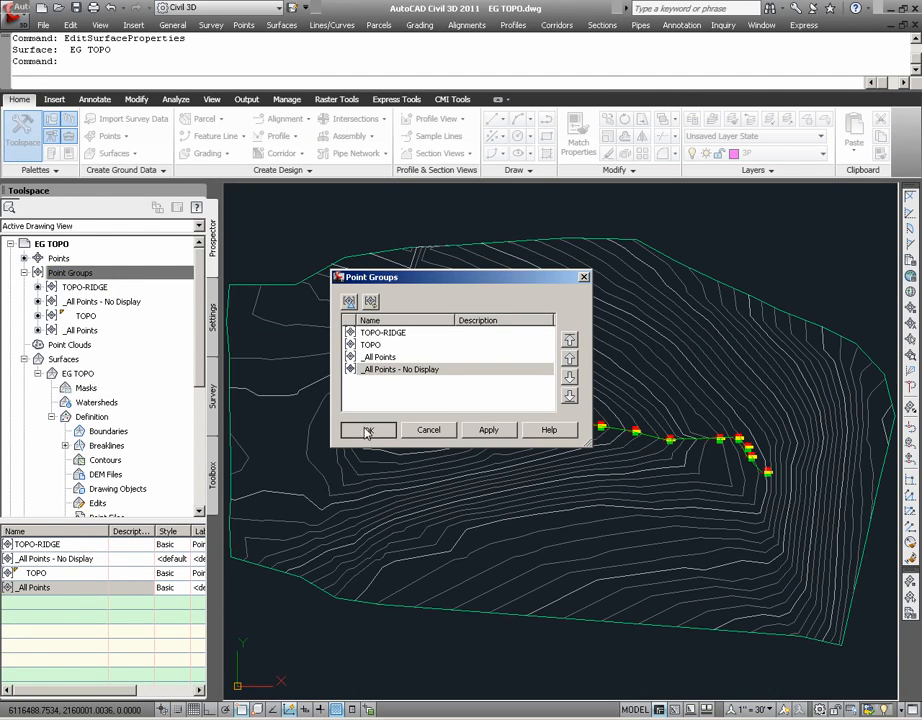
left_click(367, 429)
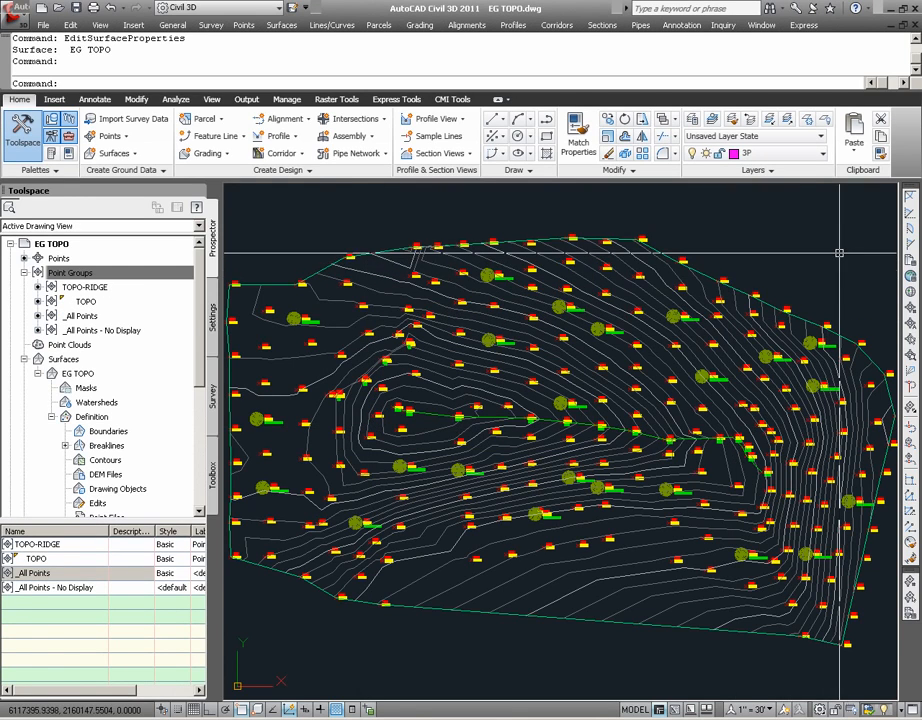